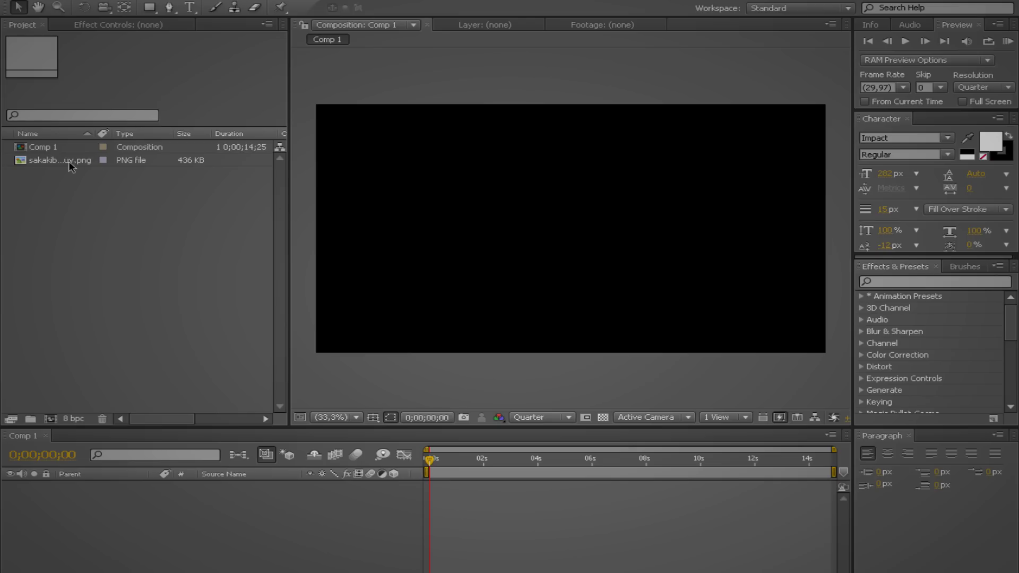
- Add the portrait PNG to Comp 1 and scale it down to fit the frame
drag(72, 166, 107, 528)
scroll(635, 316, down, 4)
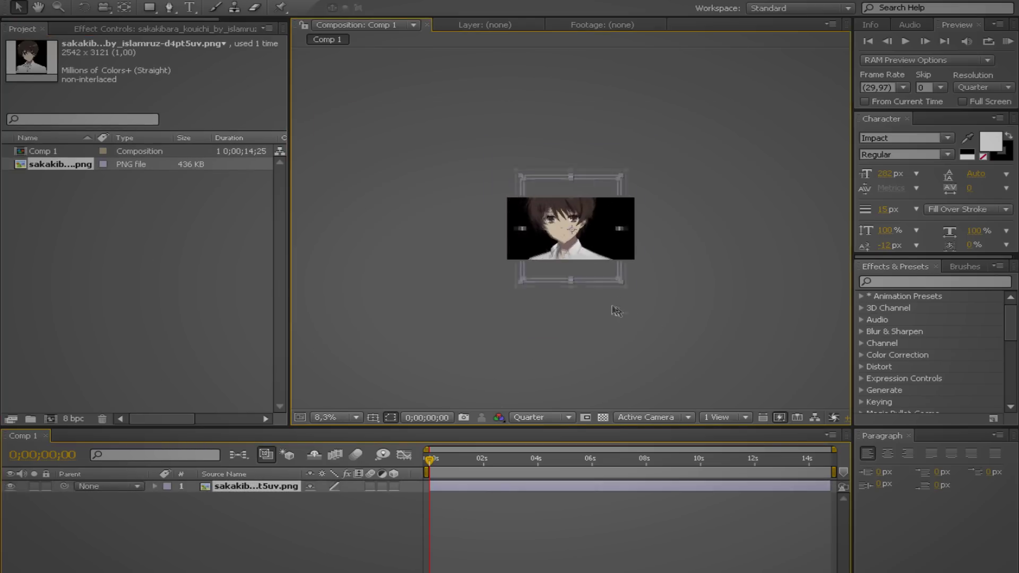
scroll(621, 312, up, 4)
drag(715, 366, 704, 360)
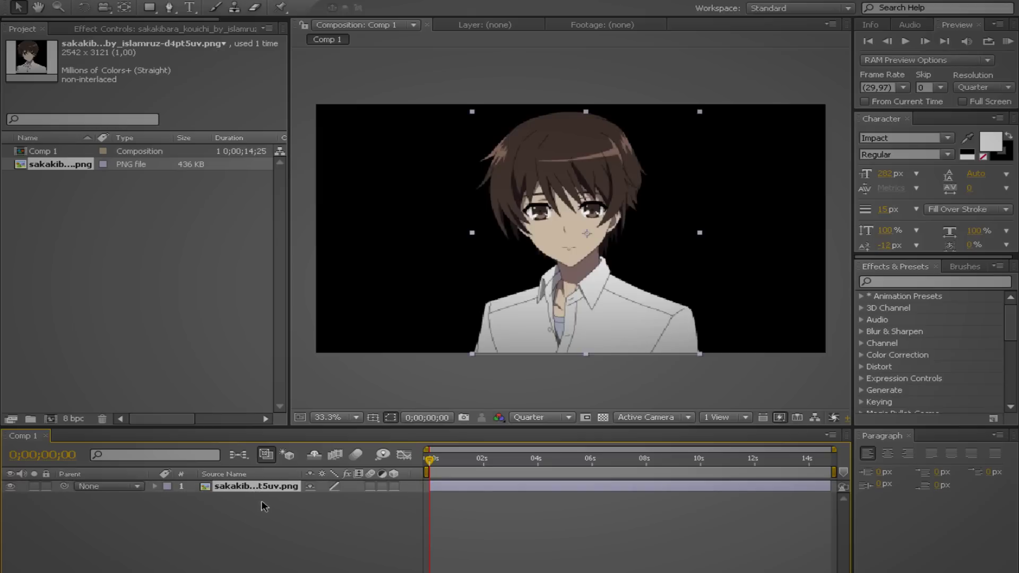
- Duplicate the portrait layer, hide the top two copies, and open layer 3 in its viewer
key(ctrl+d)
key(ctrl+d)
key(ctrl+d)
click(143, 524)
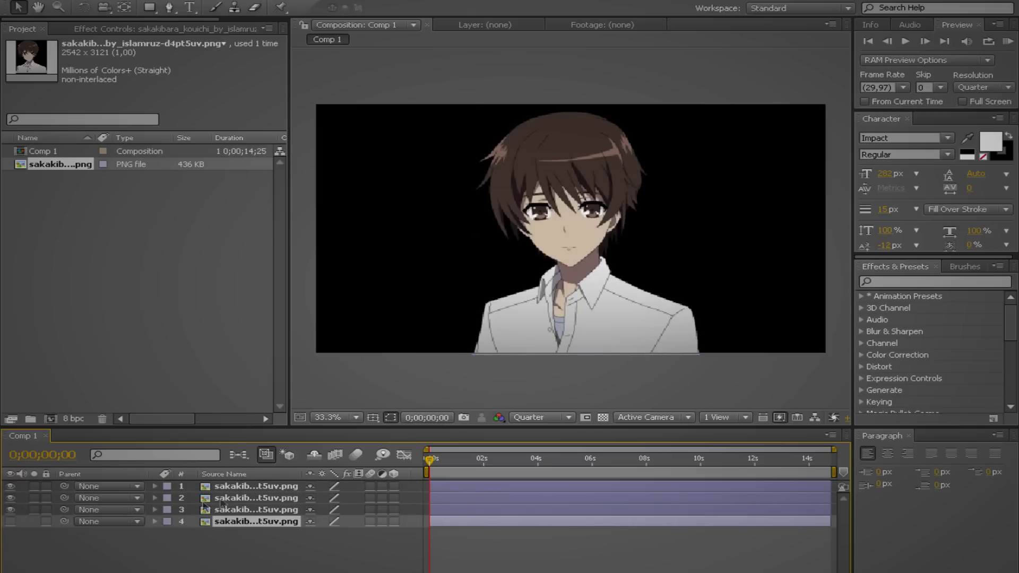
click(240, 499)
shift+click(241, 488)
alt+click(11, 510)
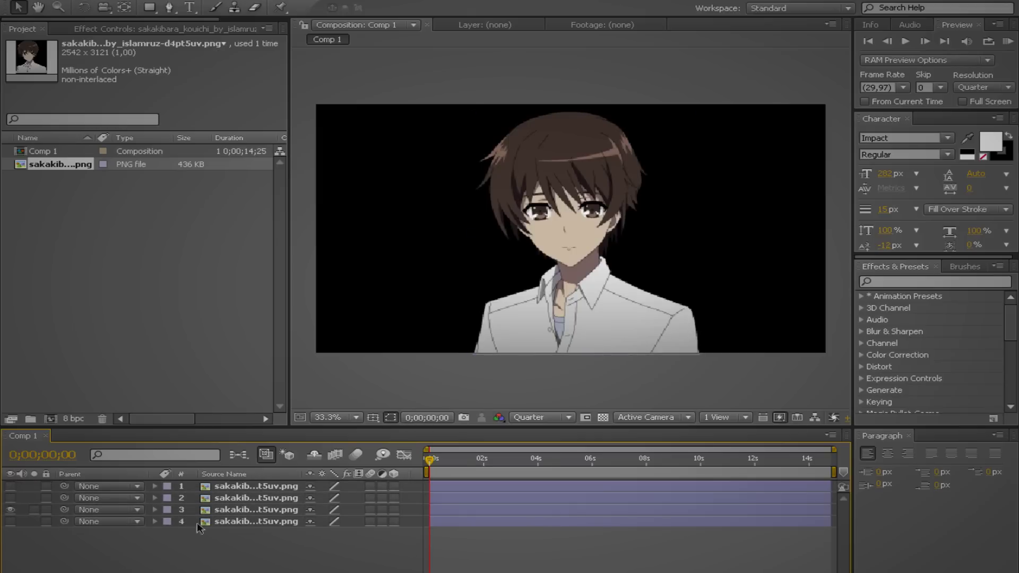
double_click(217, 511)
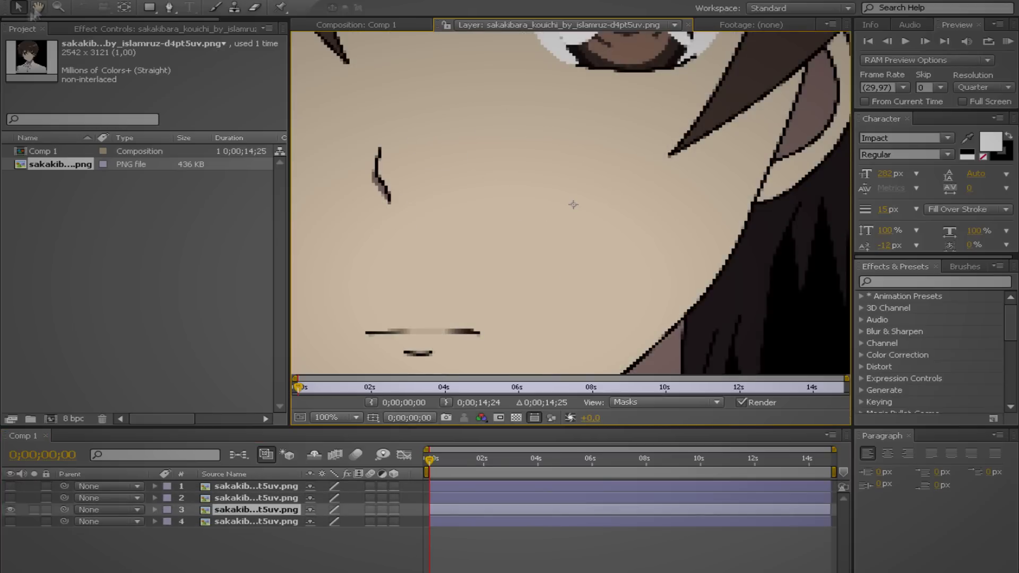
- Paint skin colour over the eye's corner and lower part with 26 px and 54 px brushes
scroll(423, 127, up, 3)
key(ctrl+b)
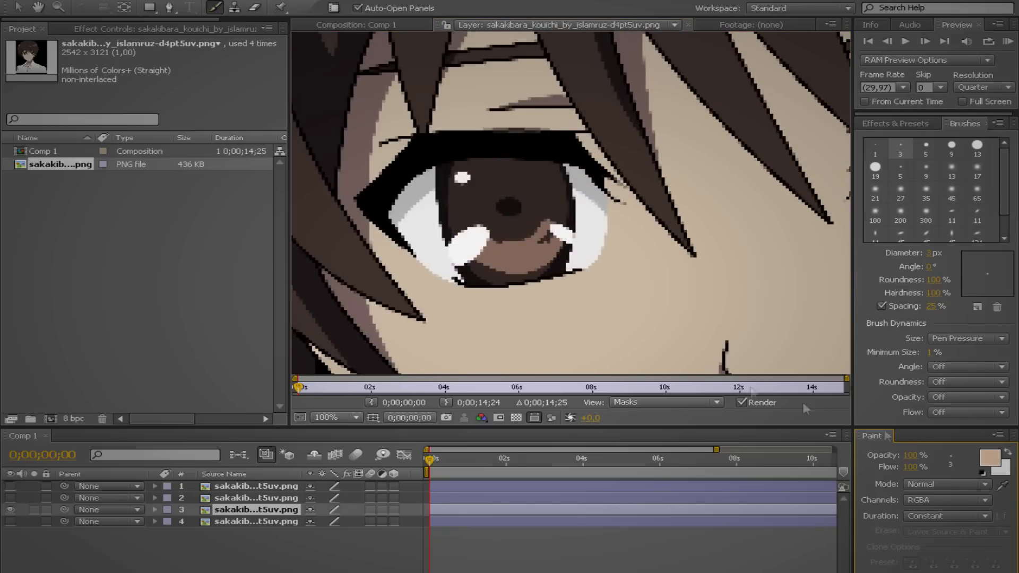
drag(930, 253, 953, 258)
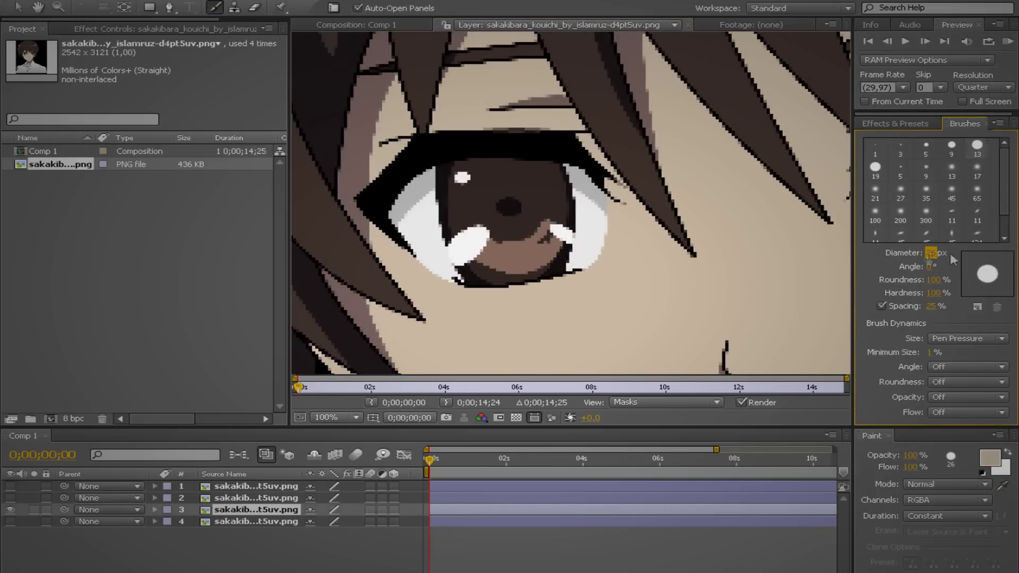
drag(382, 180, 451, 278)
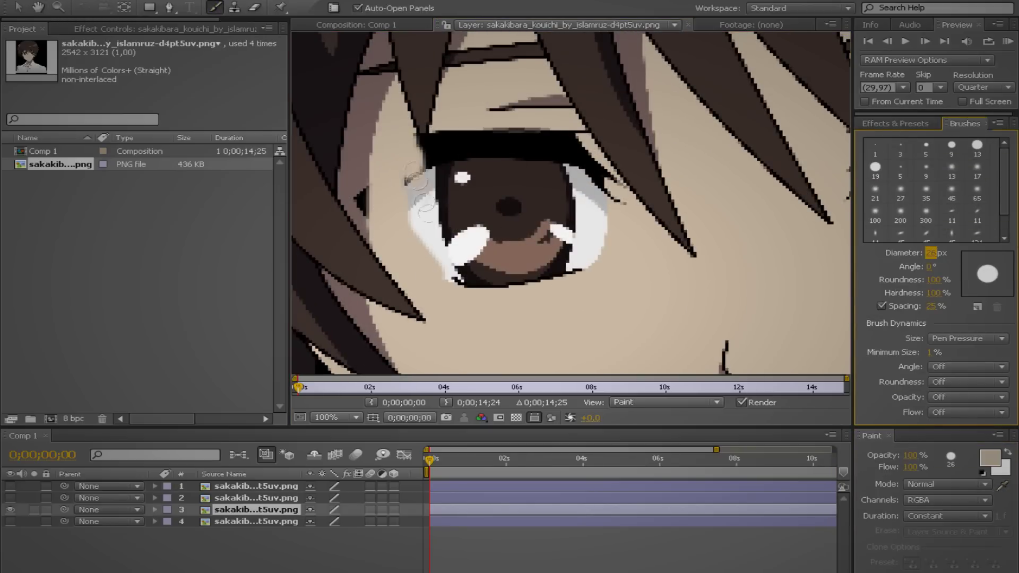
drag(931, 253, 958, 254)
mouse_move(584, 255)
mouse_down()
mouse_move(408, 152)
mouse_move(544, 142)
mouse_move(611, 197)
mouse_up()
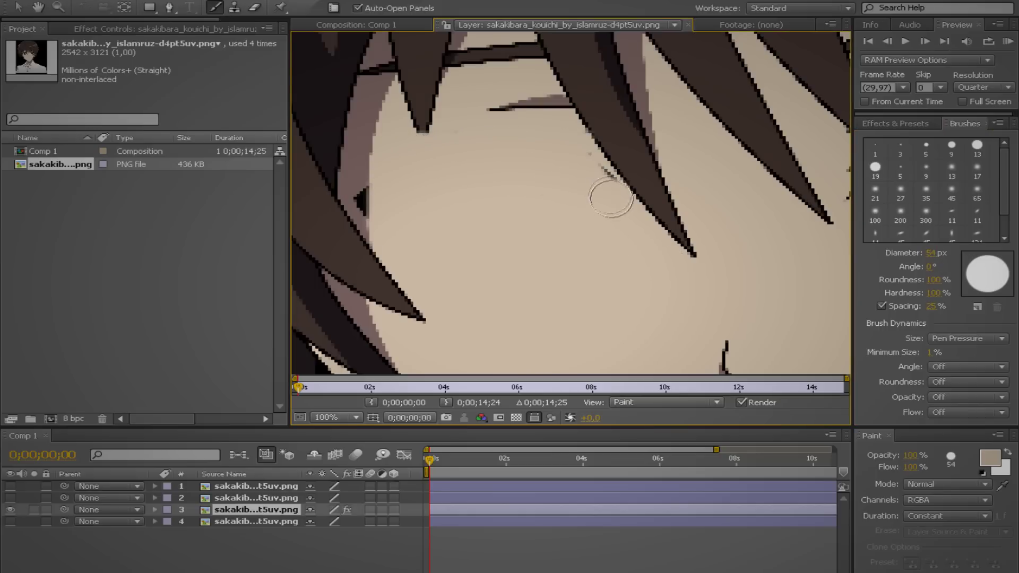
- Sample the skin tone as paint colour with a 13 px brush and pan to the eye
click(1003, 485)
click(978, 144)
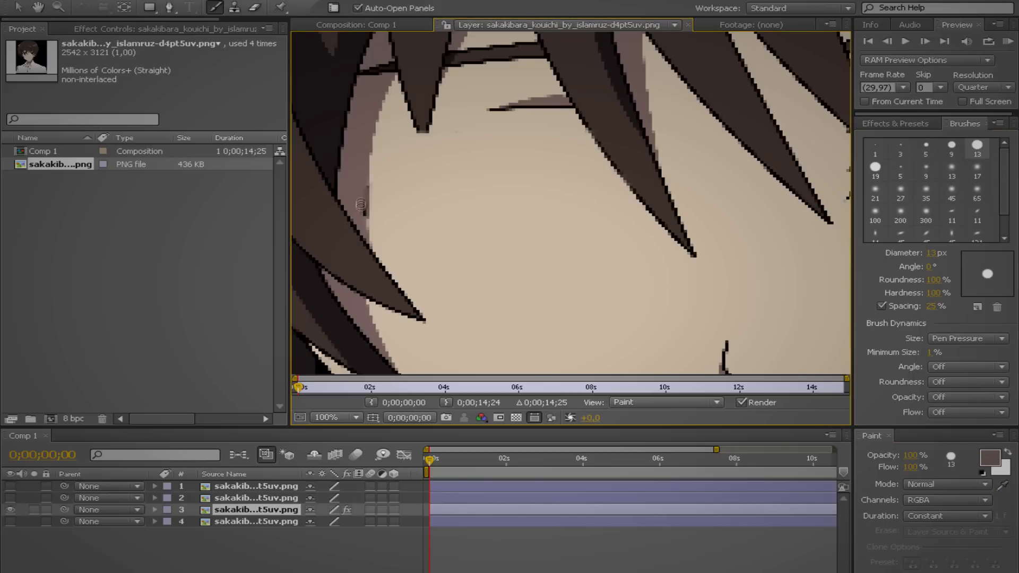
click(368, 218)
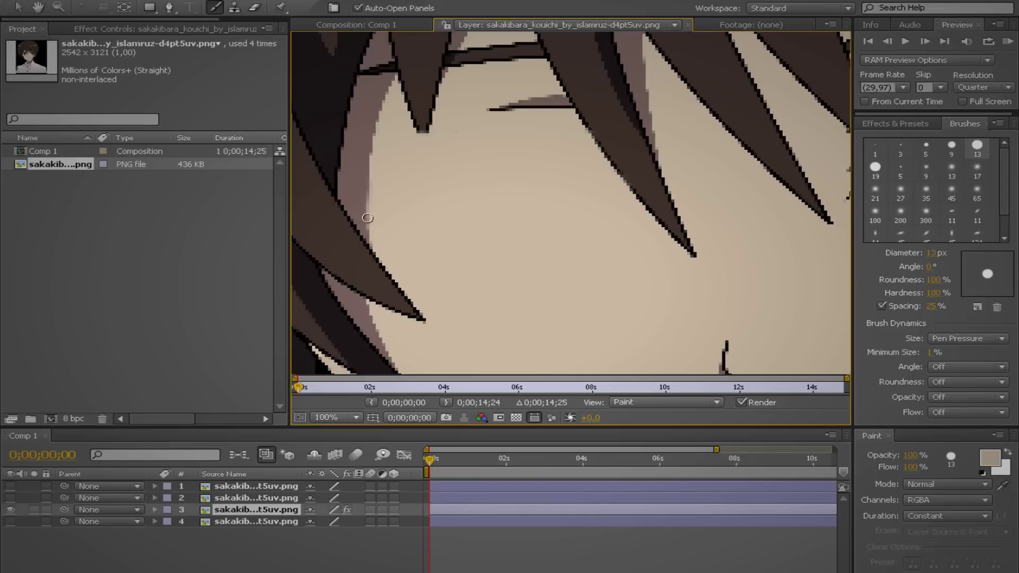
key(h)
mouse_move(563, 297)
mouse_down()
mouse_move(533, 201)
mouse_move(676, 162)
mouse_up()
scroll(534, 201, up, 1)
- Paint skin tone at 43 px over the eye whites, iris, pupil and black upper eyelid
key(ctrl+b)
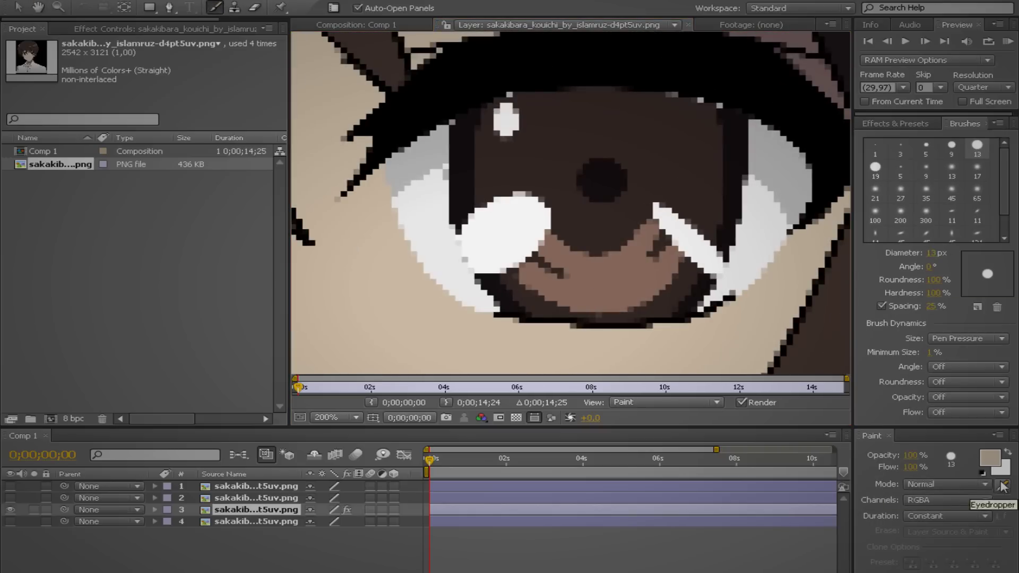
drag(932, 253, 947, 252)
drag(499, 276, 382, 133)
mouse_move(404, 175)
mouse_down()
mouse_move(614, 294)
mouse_move(510, 228)
mouse_up()
mouse_move(467, 87)
mouse_down()
mouse_move(530, 160)
mouse_move(629, 201)
mouse_up()
drag(566, 167, 524, 262)
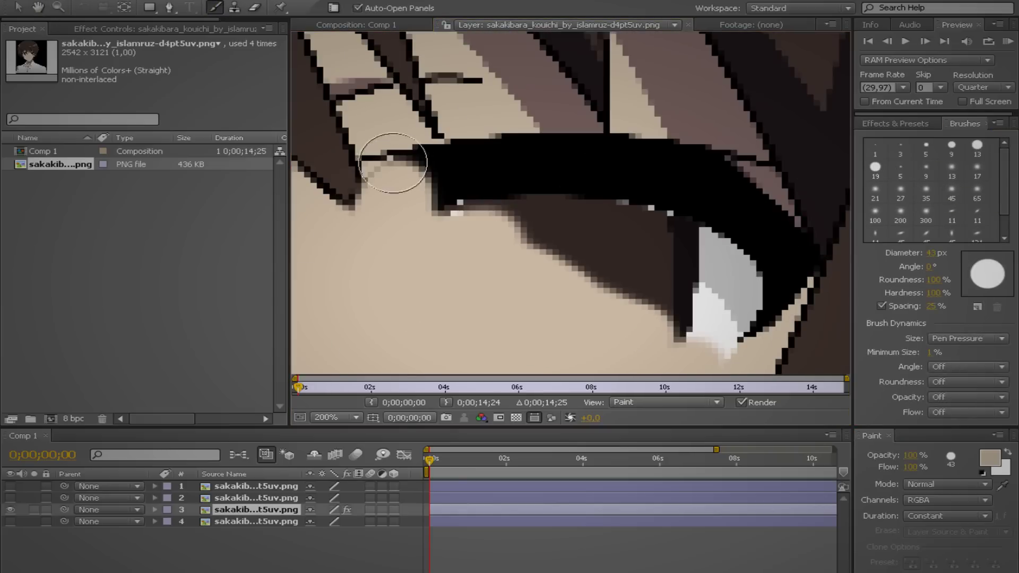
mouse_move(472, 165)
mouse_down()
mouse_move(546, 234)
mouse_move(393, 164)
mouse_up()
mouse_move(627, 149)
mouse_down()
mouse_move(738, 244)
mouse_move(574, 160)
mouse_move(678, 330)
mouse_move(694, 255)
mouse_move(728, 228)
mouse_move(782, 262)
mouse_move(777, 223)
mouse_up()
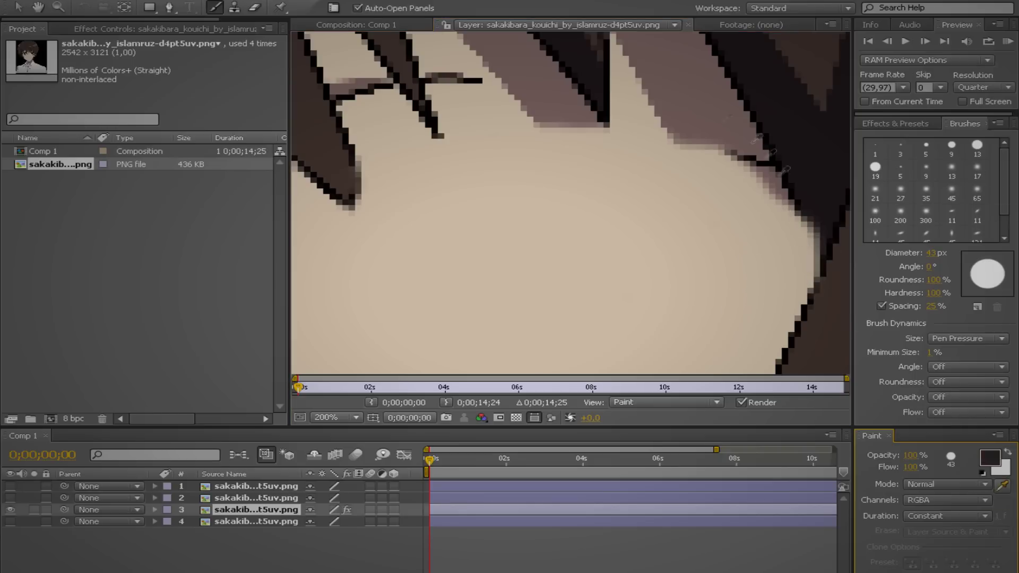
- Sample skin tone beside the hair with a 5 px brush and return to the composition
click(926, 146)
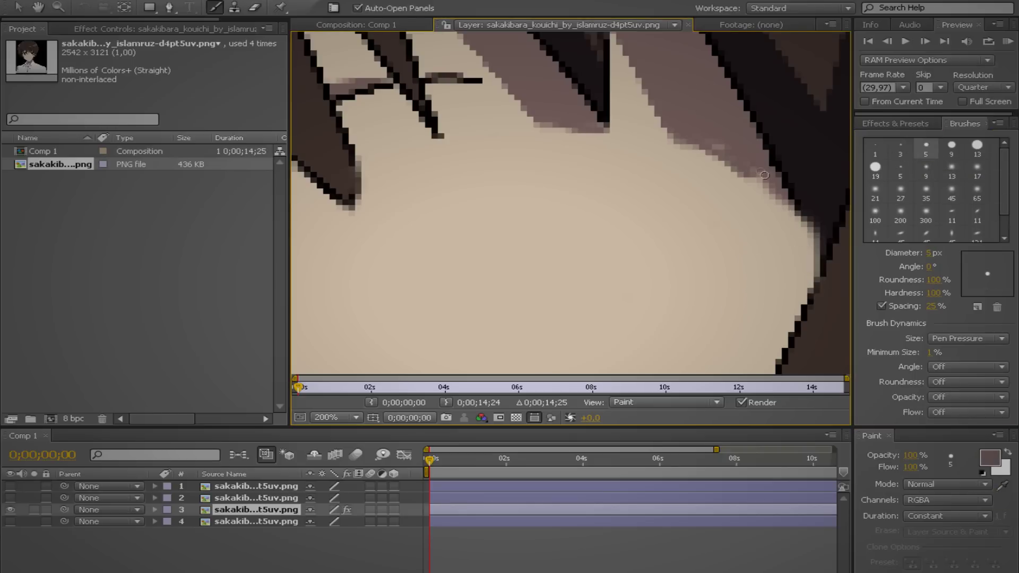
alt+click(548, 146)
scroll(564, 136, down, 4)
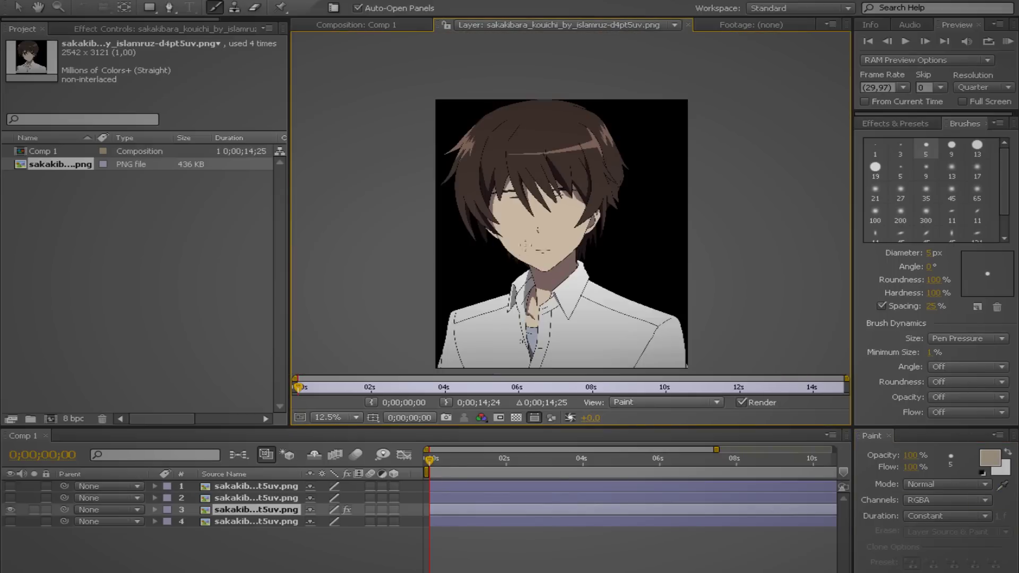
click(387, 27)
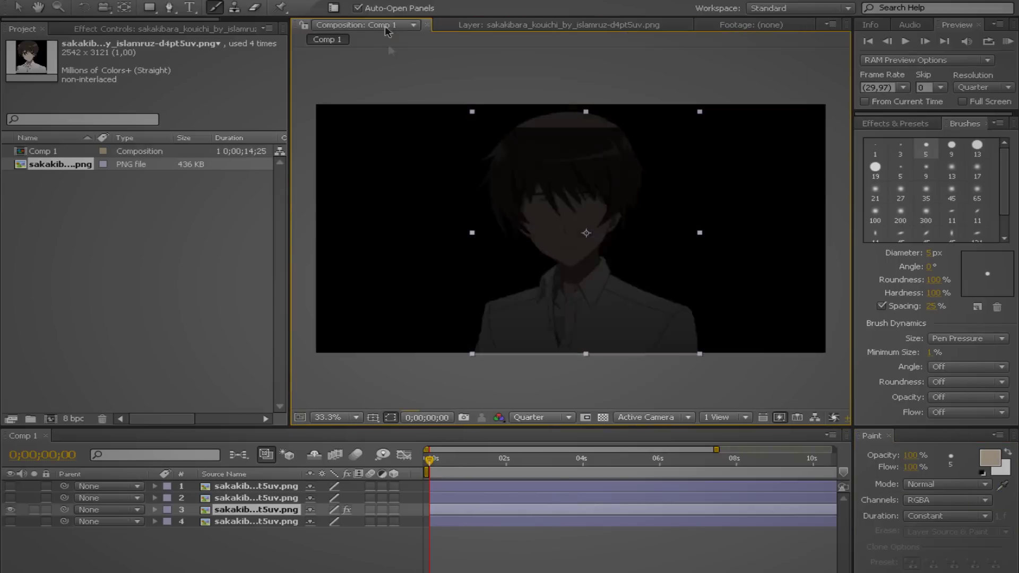
- Show layer 3 again and draw a Pen mask around the eye on layer 2
click(228, 499)
click(10, 510)
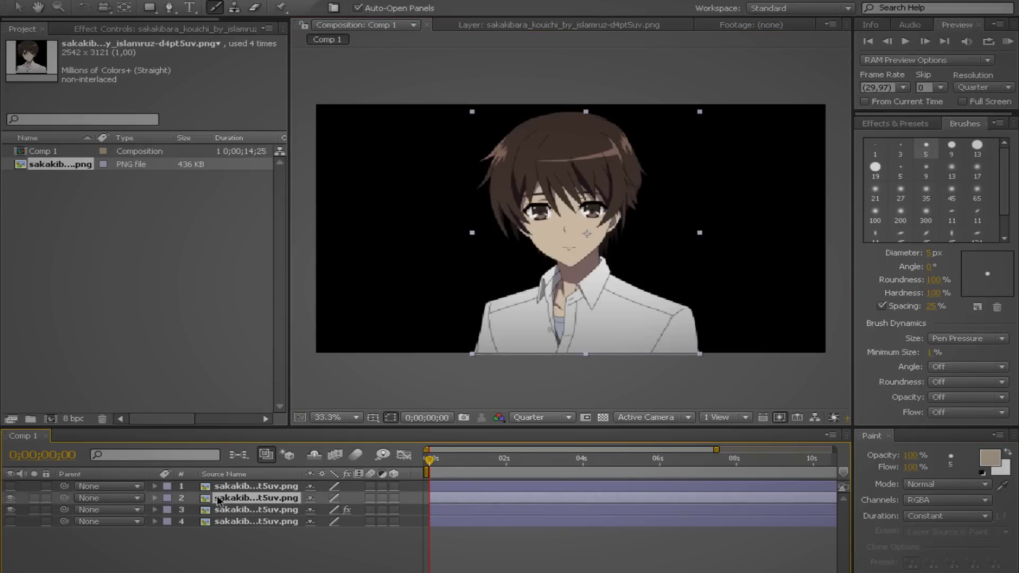
double_click(221, 499)
drag(621, 213, 628, 198)
key(g)
click(358, 127)
click(347, 206)
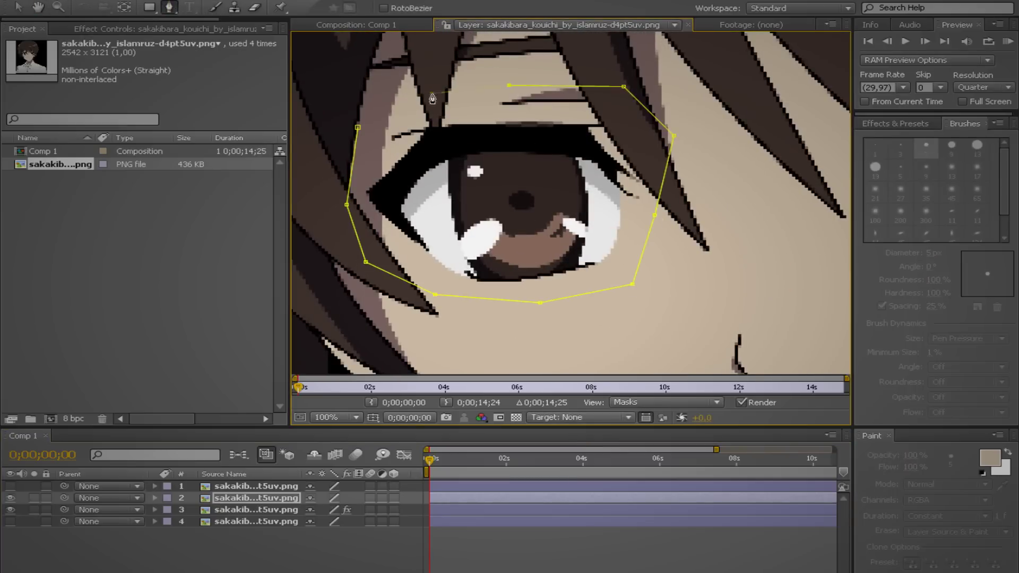
click(352, 24)
- Unhide layer 1 and draw a closed mask around its upper eyelid
click(242, 487)
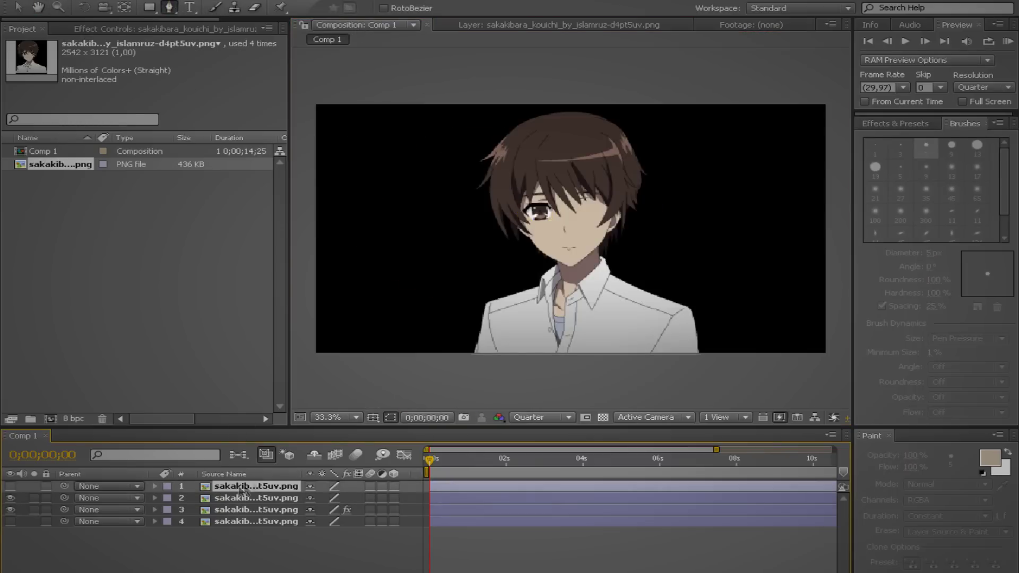
scroll(456, 238, up, 3)
click(10, 486)
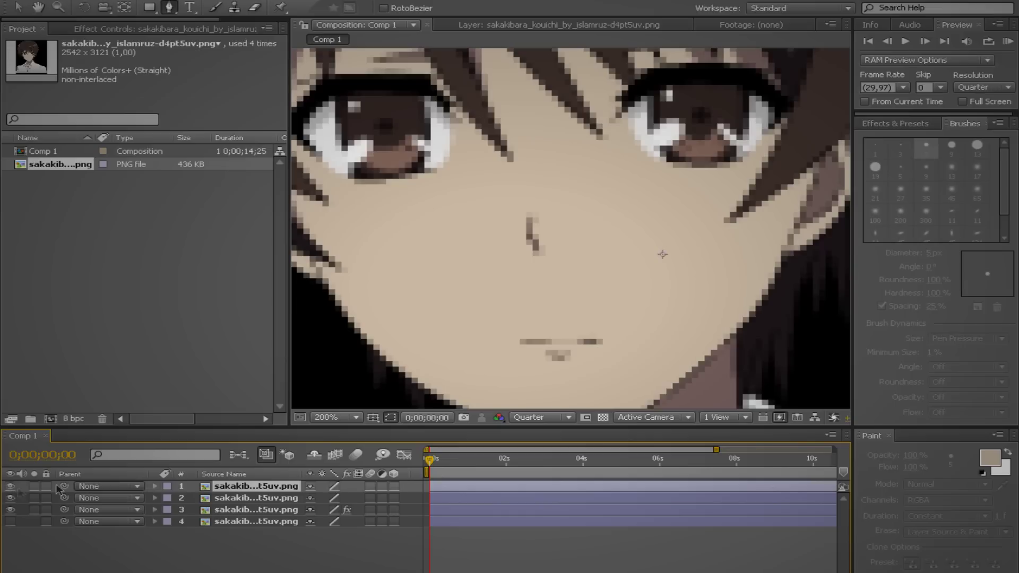
double_click(240, 488)
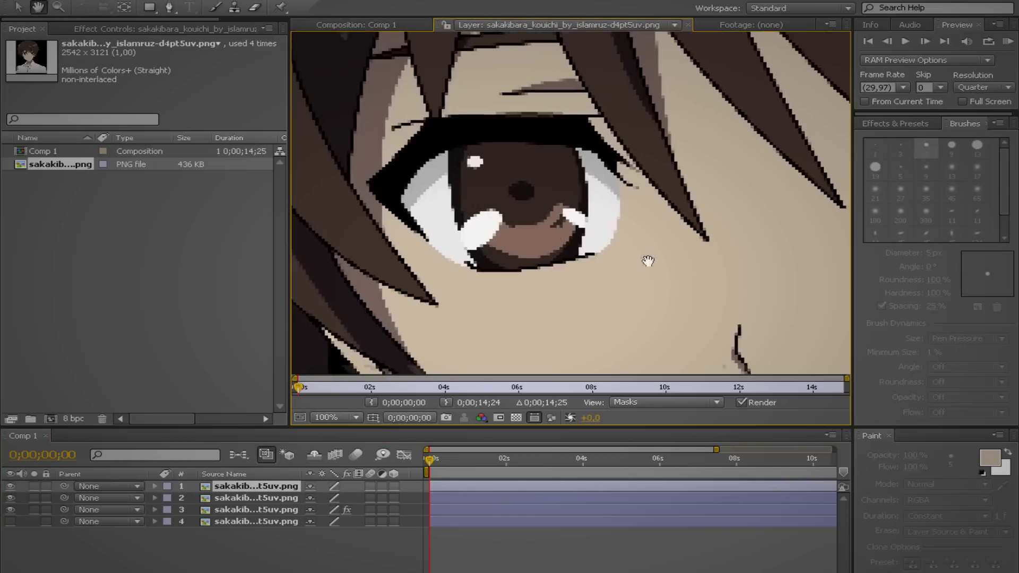
click(416, 215)
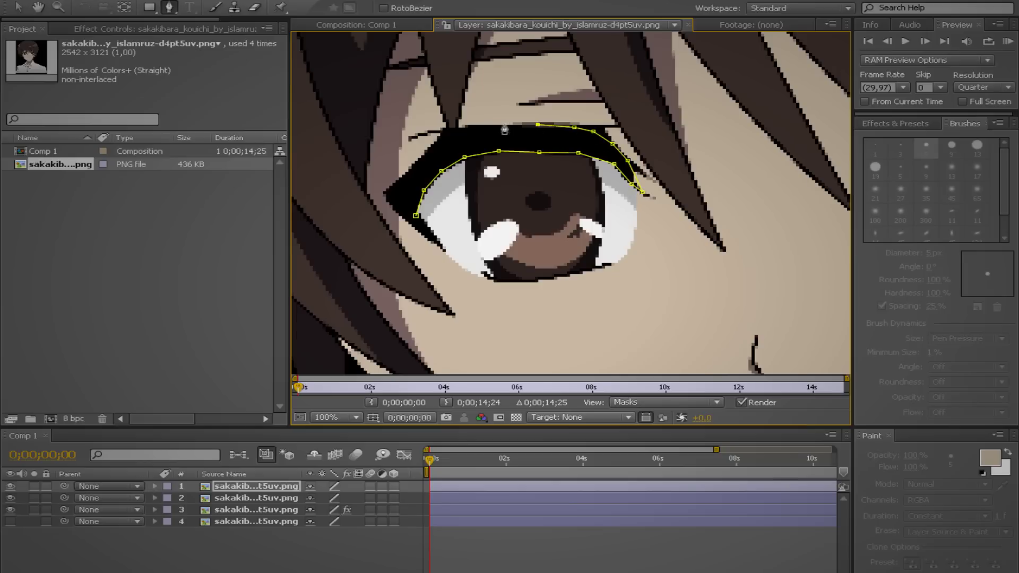
click(416, 216)
- Place puppet pins along the upper eyelid on layer 1
click(280, 10)
click(414, 205)
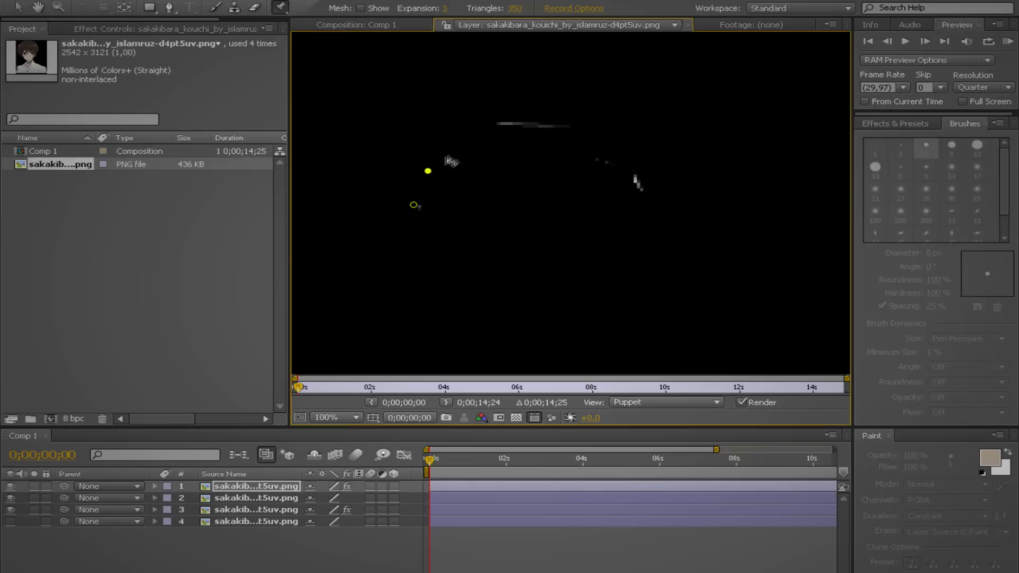
click(371, 27)
- At 0;00;00;29, pull the six eyelid puppet pins down onto the lower lid
key(ctrl+3)
drag(464, 461, 467, 462)
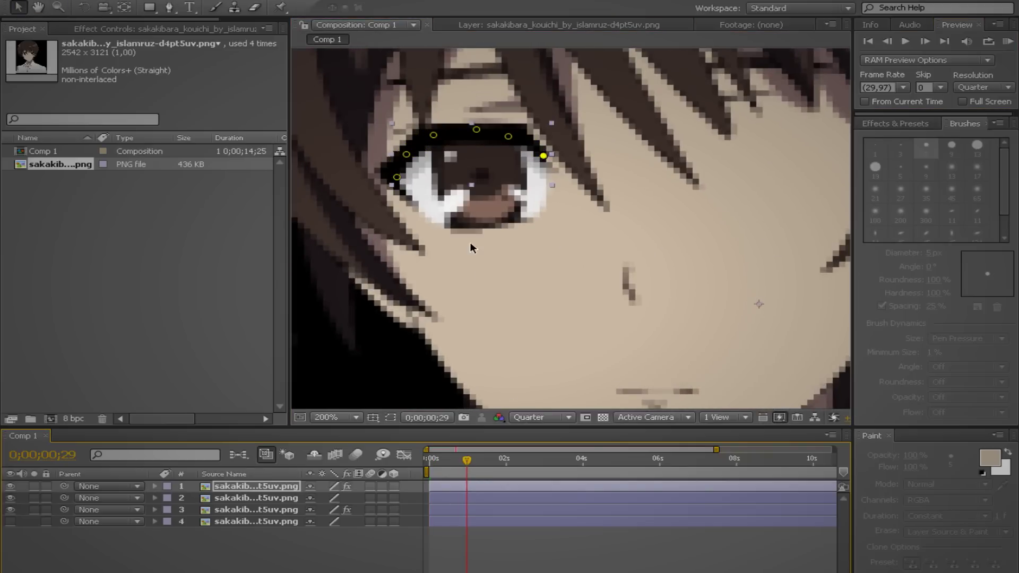
drag(397, 178, 400, 213)
drag(407, 154, 440, 223)
drag(433, 135, 475, 222)
drag(477, 129, 507, 220)
drag(508, 136, 524, 220)
drag(543, 156, 539, 216)
- Set preview resolution to Full and fine-tune two eyelid pins along the lower lid
click(541, 417)
click(531, 429)
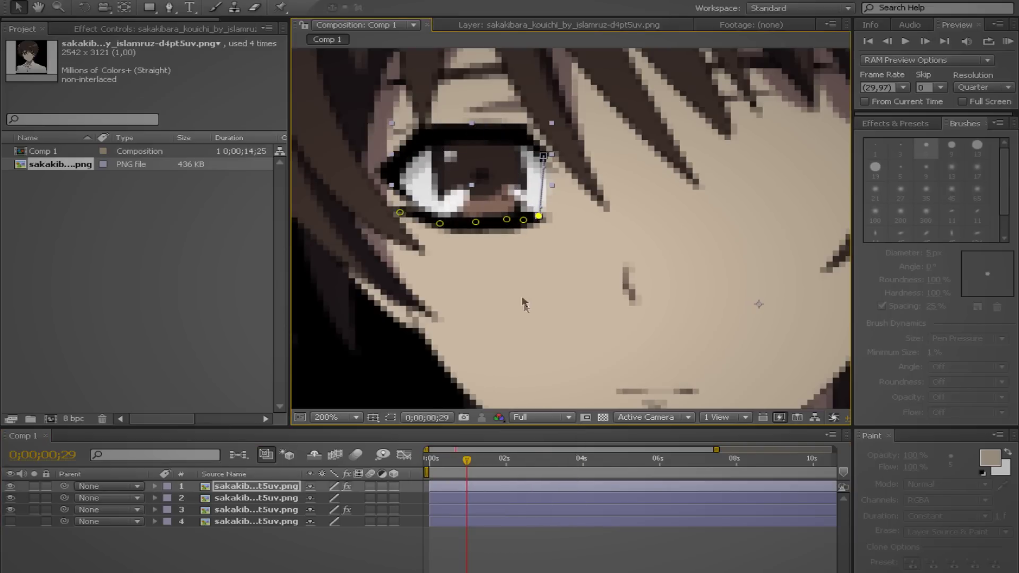
drag(400, 212, 412, 212)
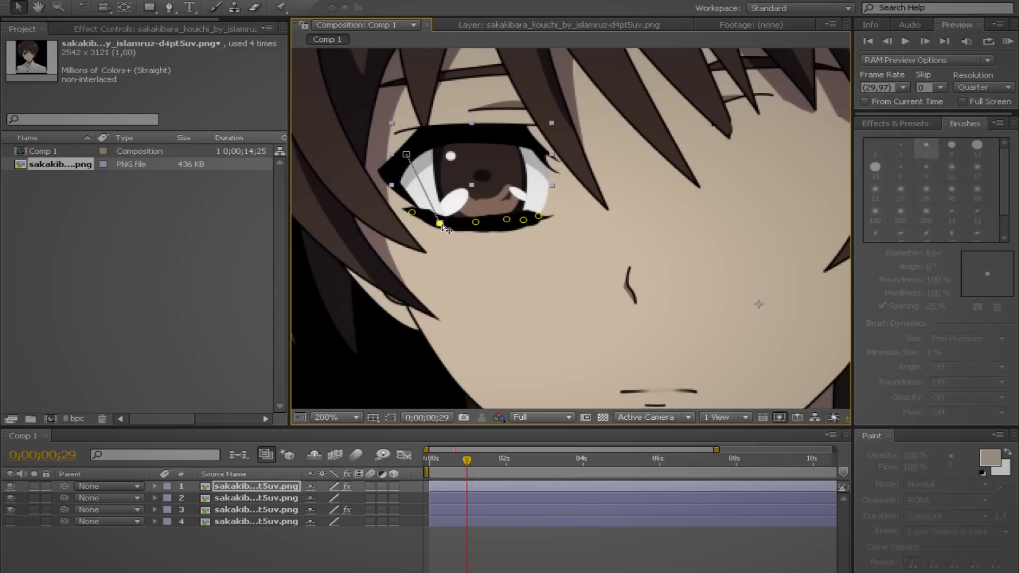
mouse_move(475, 222)
mouse_down()
mouse_move(543, 217)
mouse_move(468, 226)
mouse_up()
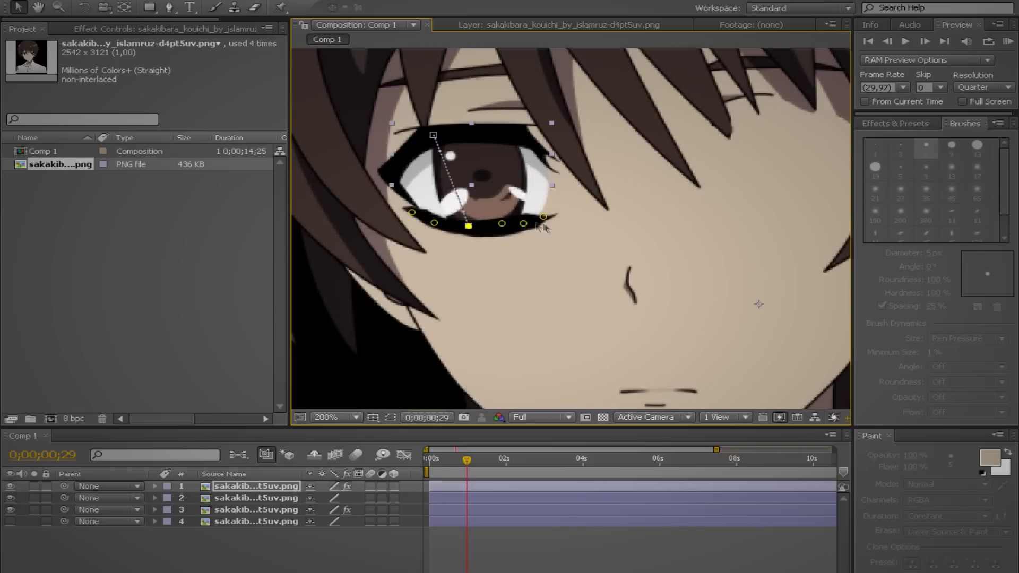
- Select the third eye layer and expand the Transition category in Effects & Presets
click(22, 12)
click(562, 295)
click(896, 124)
scroll(902, 348, down, 2)
click(861, 383)
- Apply Linear Wipe to the eye layer, settling on about -182° angle and 38% completion
drag(923, 361, 279, 498)
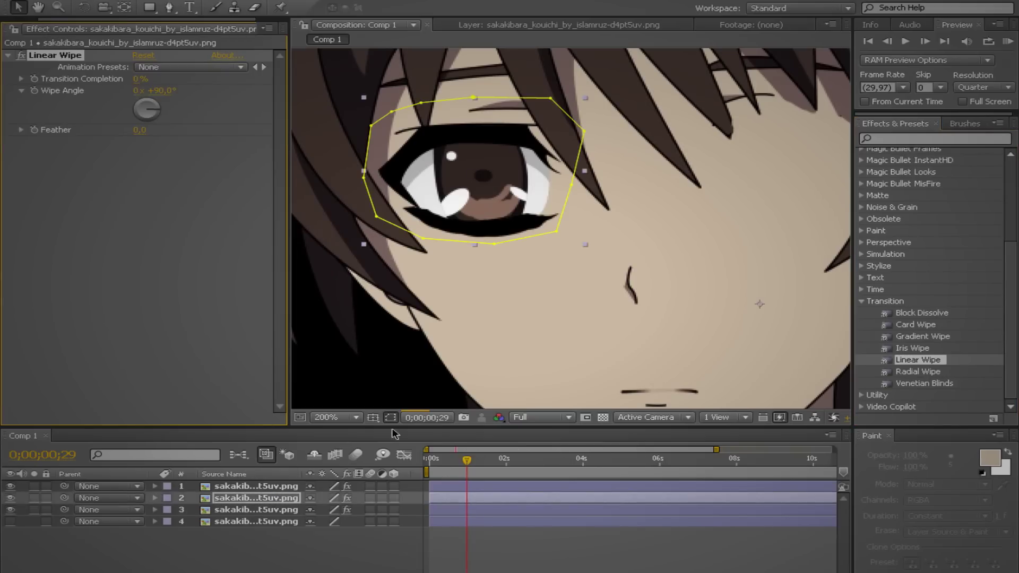
drag(438, 460, 429, 461)
drag(137, 78, 154, 80)
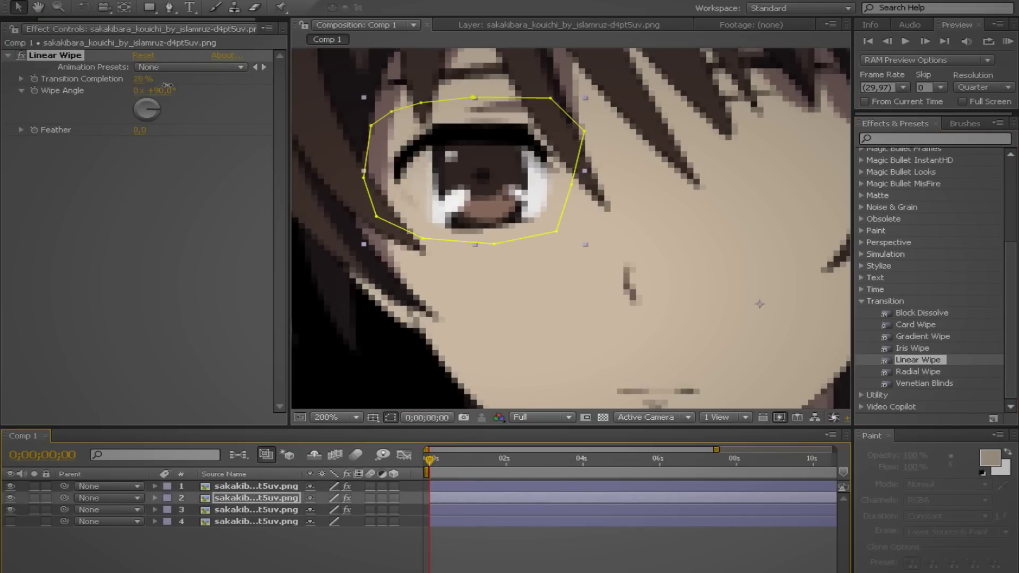
drag(156, 115, 149, 80)
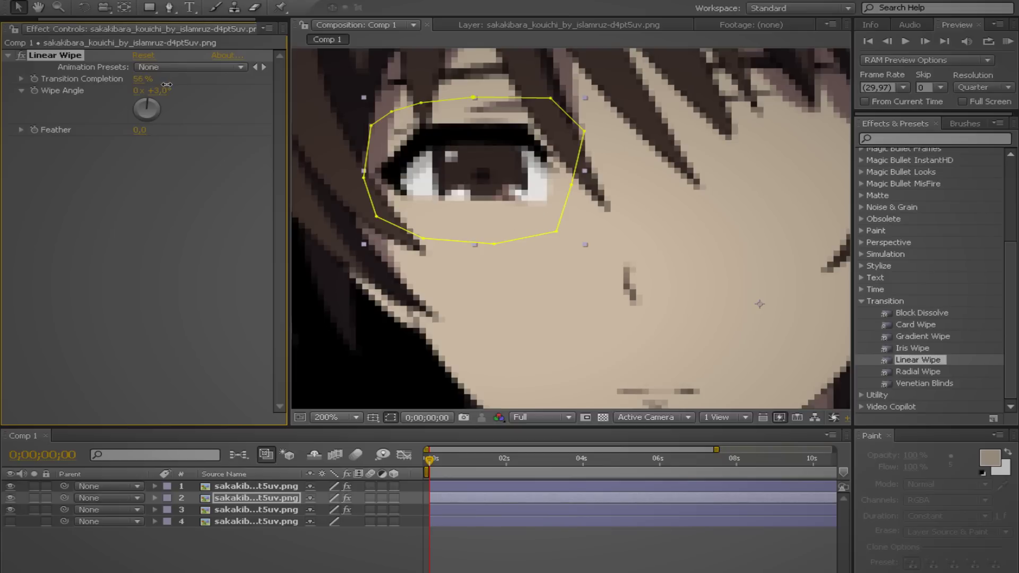
mouse_move(148, 123)
mouse_down()
mouse_move(140, 99)
mouse_move(154, 78)
mouse_up()
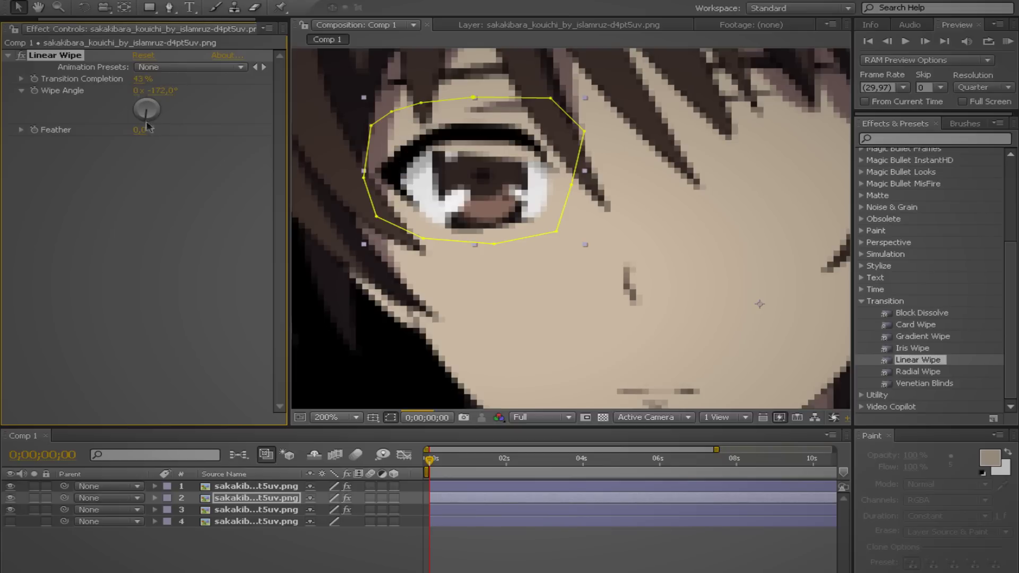
drag(148, 115, 150, 124)
drag(139, 79, 134, 79)
mouse_move(159, 123)
mouse_down()
mouse_move(145, 125)
mouse_move(150, 138)
mouse_up()
drag(143, 79, 137, 78)
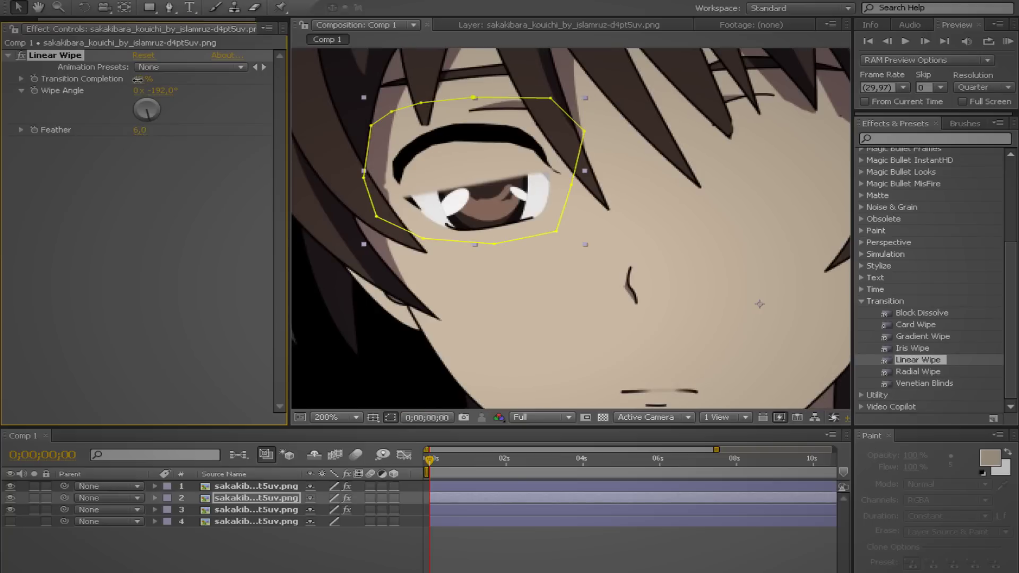
- Set Feather to 17 and completion to 36%, with preview resolution lowered to Quarter
key(Return)
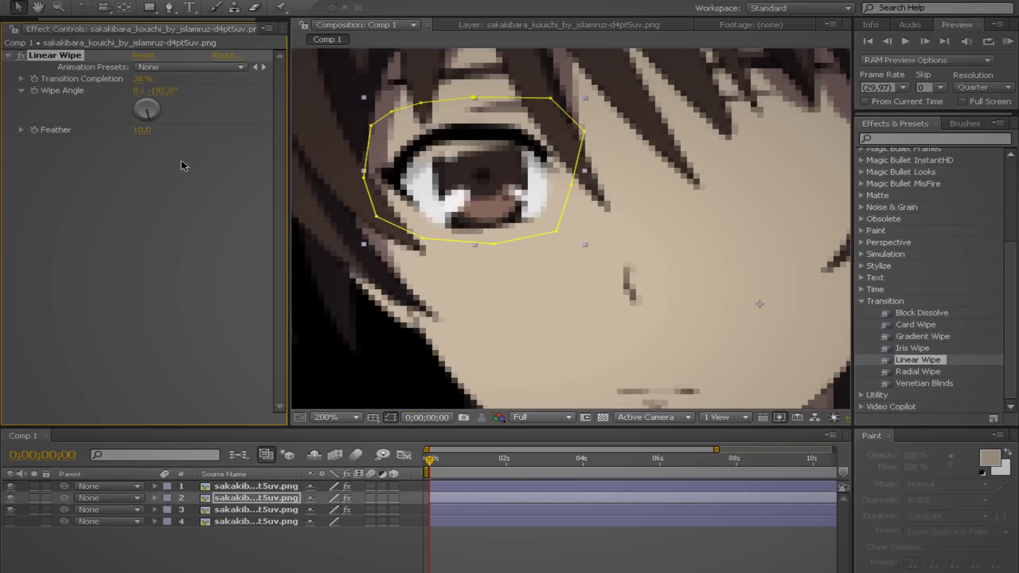
click(531, 417)
click(528, 441)
drag(142, 130, 145, 129)
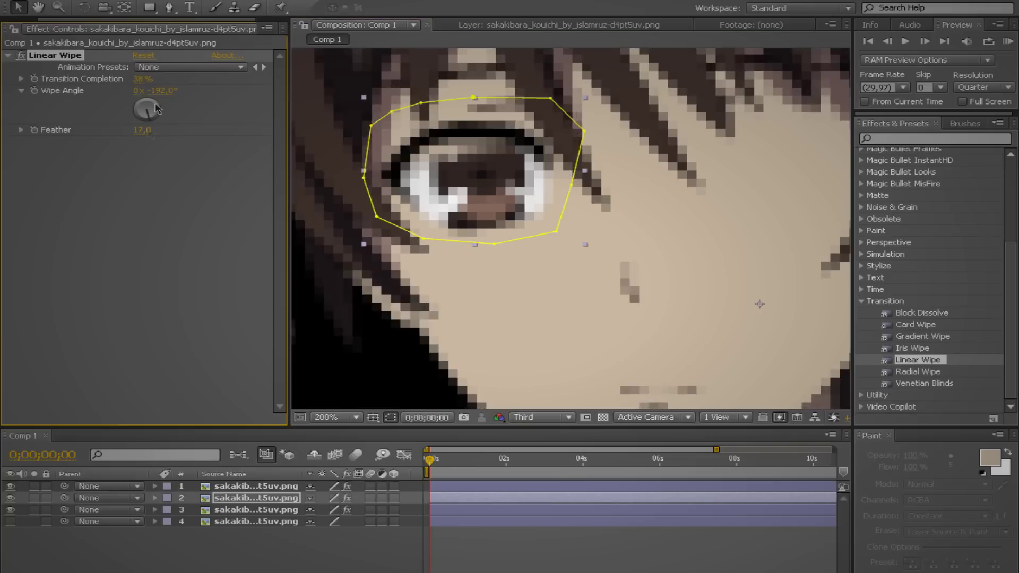
click(541, 417)
click(528, 452)
drag(142, 78, 139, 79)
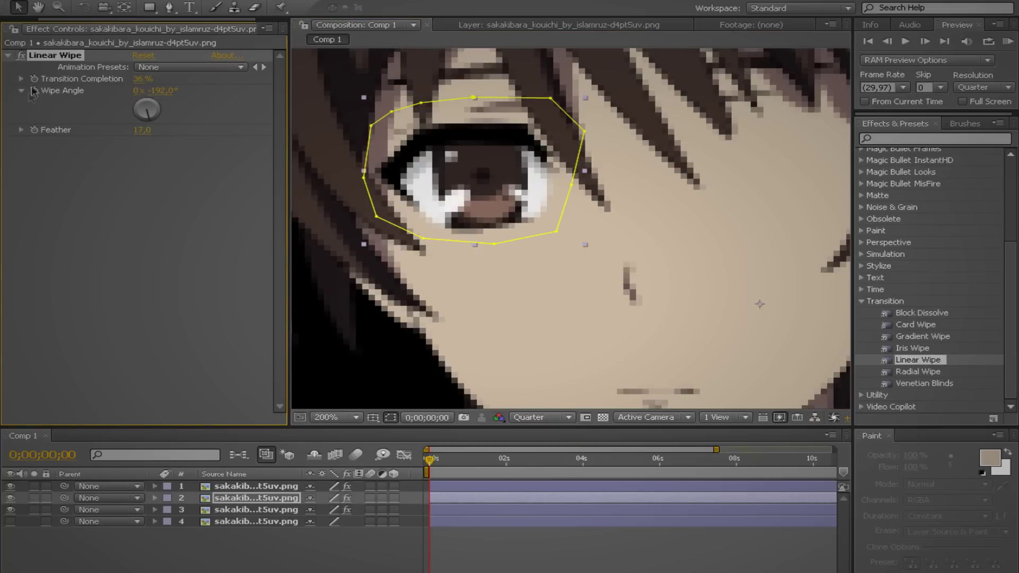
- Keyframe the wipe completion at the start and at 40% around frame 15
click(154, 487)
mouse_move(429, 460)
mouse_down()
mouse_move(450, 468)
mouse_move(437, 470)
mouse_up()
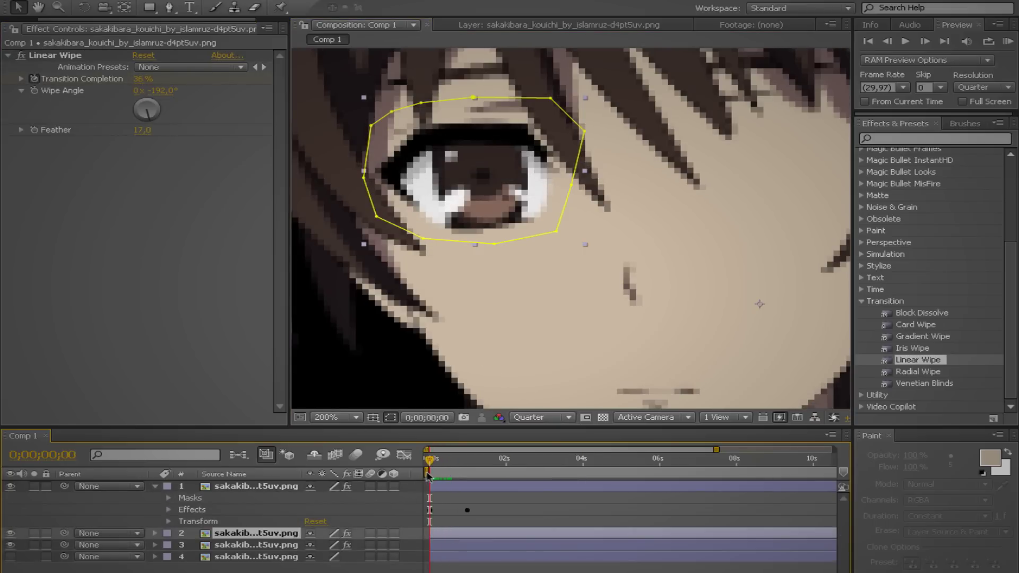
click(55, 56)
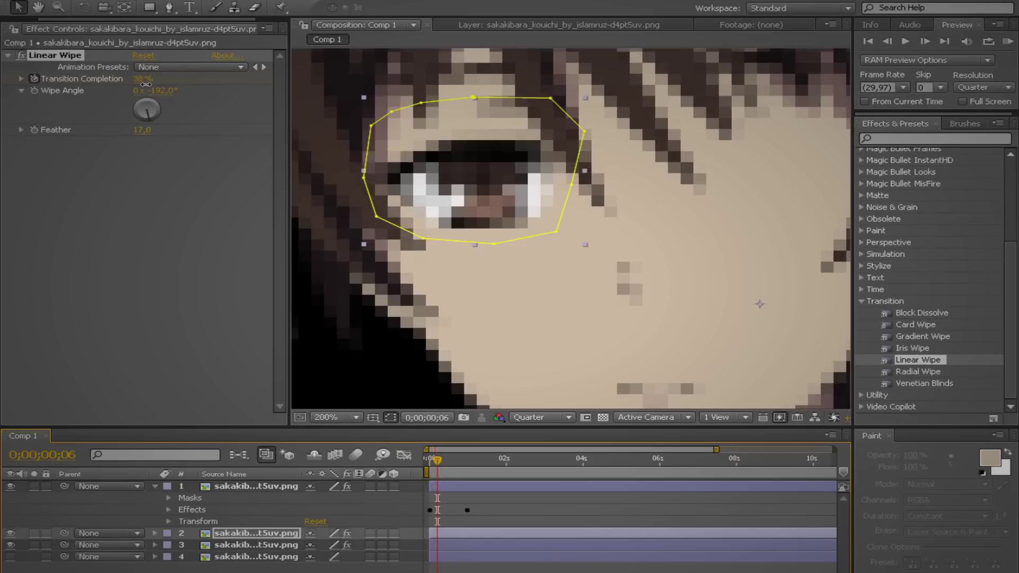
drag(434, 468, 447, 466)
drag(152, 79, 146, 79)
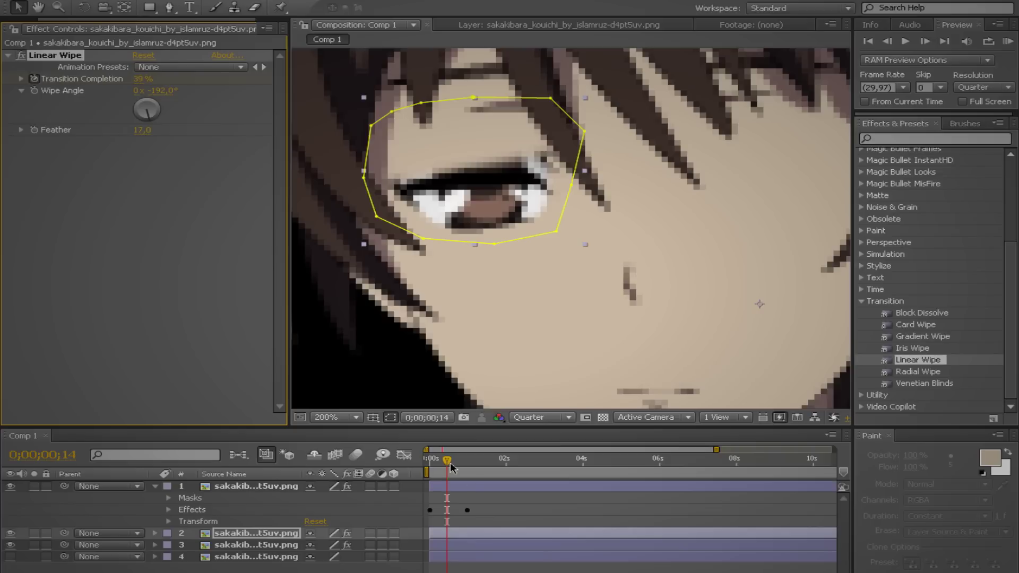
drag(144, 79, 139, 80)
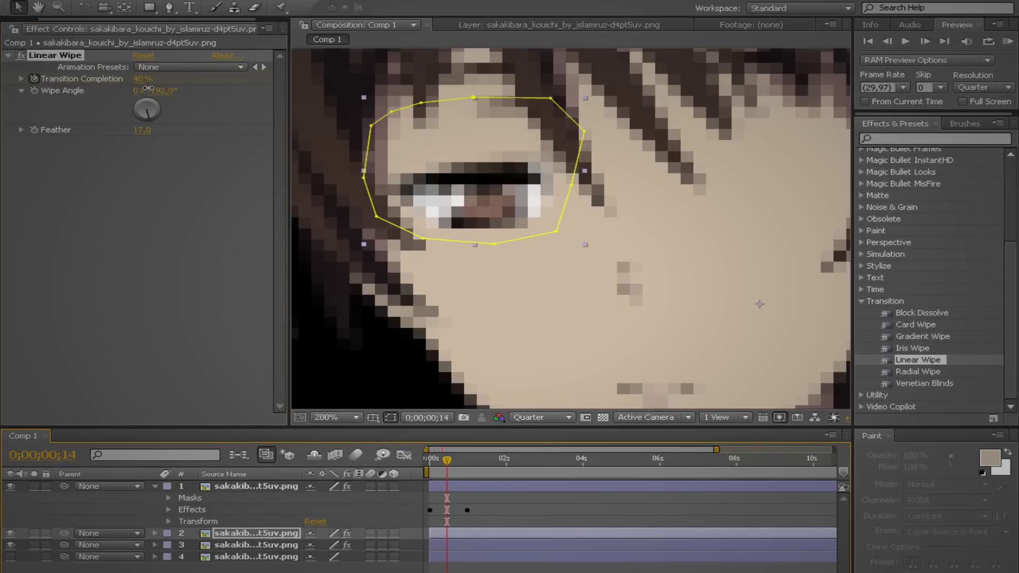
click(449, 461)
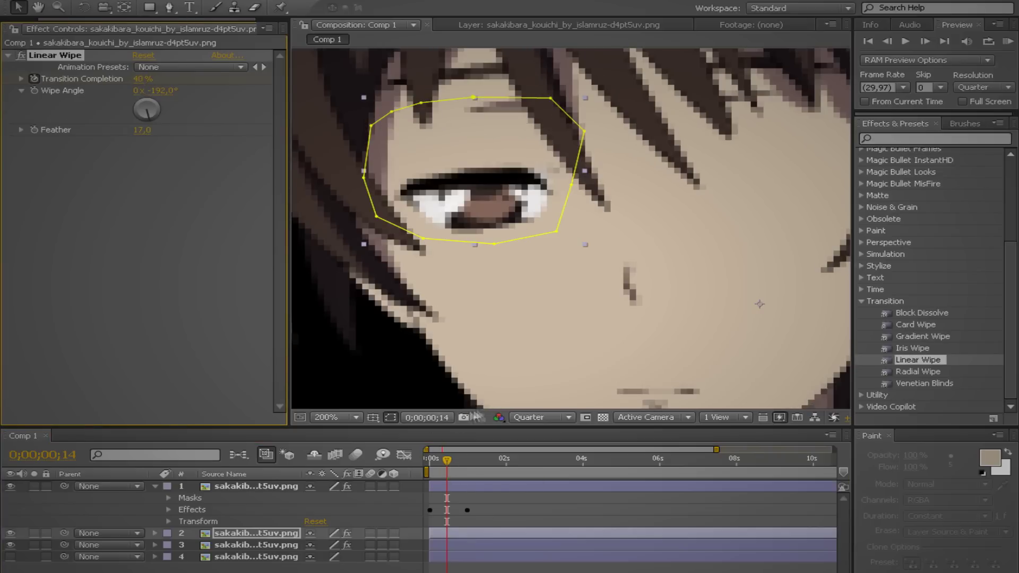
- Add the closed-eye completion keyframe at one second and play a blink preview
drag(449, 468, 461, 461)
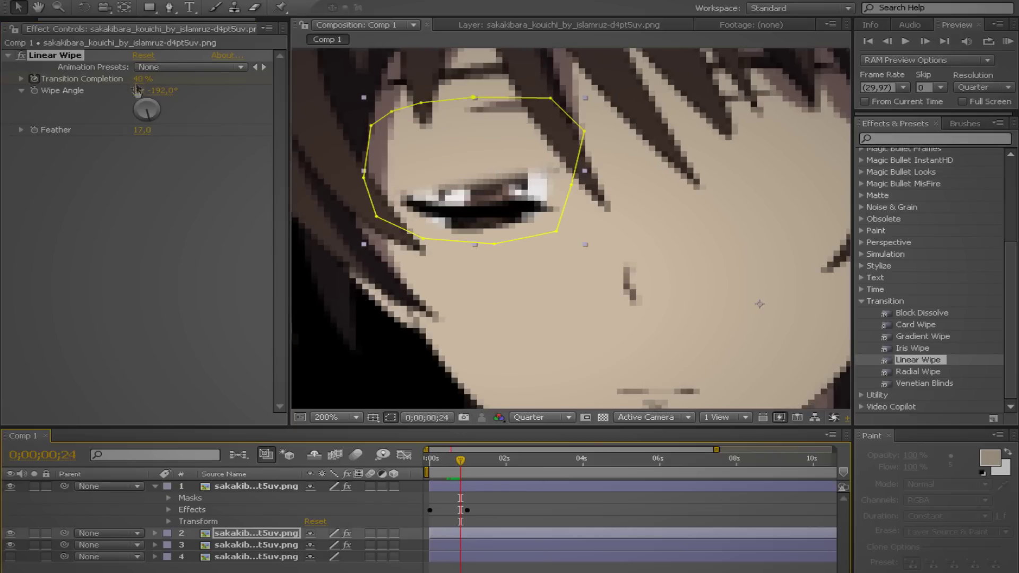
drag(143, 79, 145, 79)
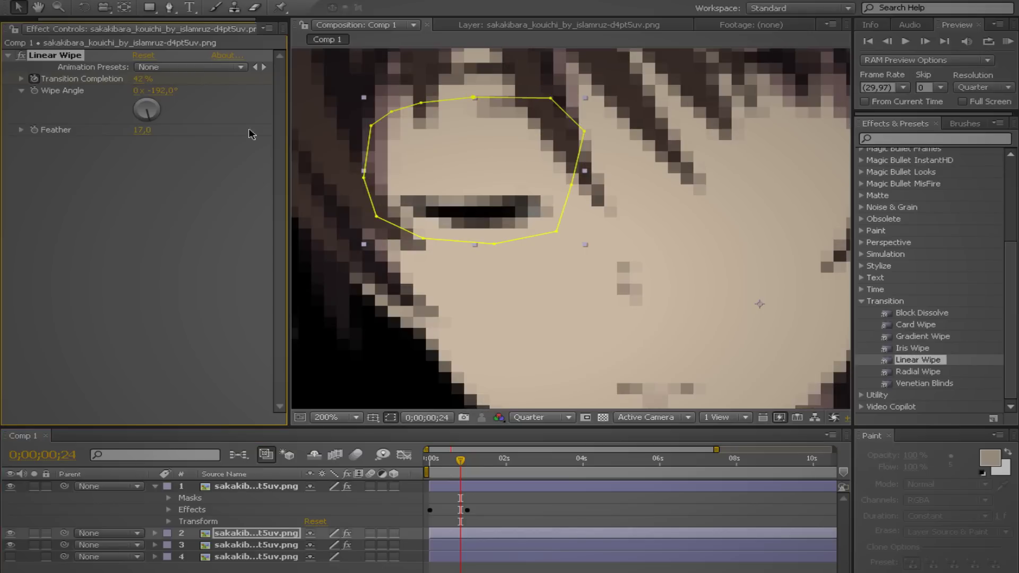
click(466, 461)
scroll(403, 221, down, 2)
scroll(550, 198, down, 2)
click(550, 197)
click(1008, 42)
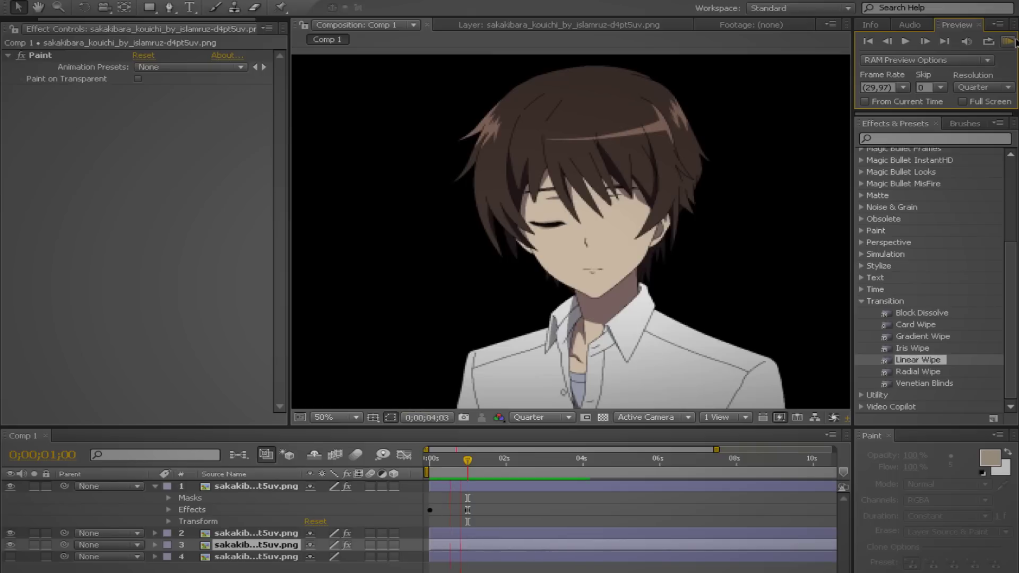
- At frame 10, raise layer 1's upper-right Puppet eyelid pin and preview the blink
click(453, 462)
drag(453, 465, 443, 462)
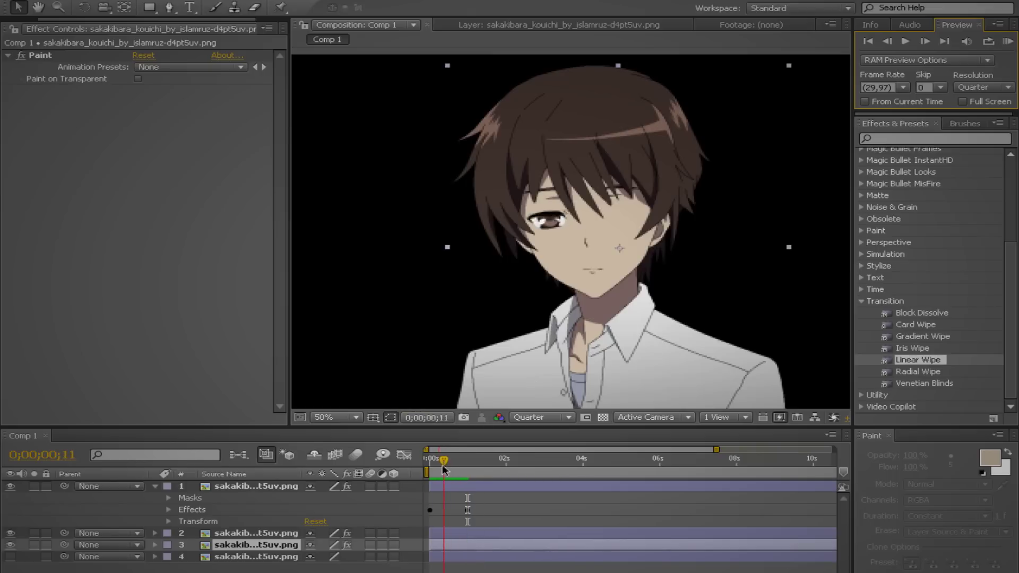
scroll(572, 236, up, 2)
scroll(572, 236, up, 2)
click(279, 488)
click(169, 510)
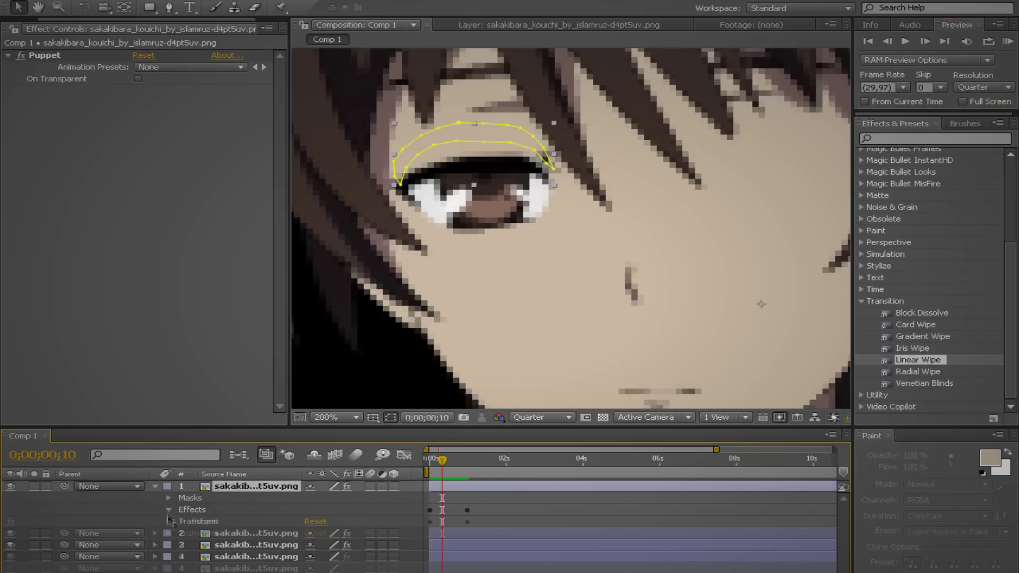
click(206, 521)
click(545, 162)
drag(516, 167, 483, 162)
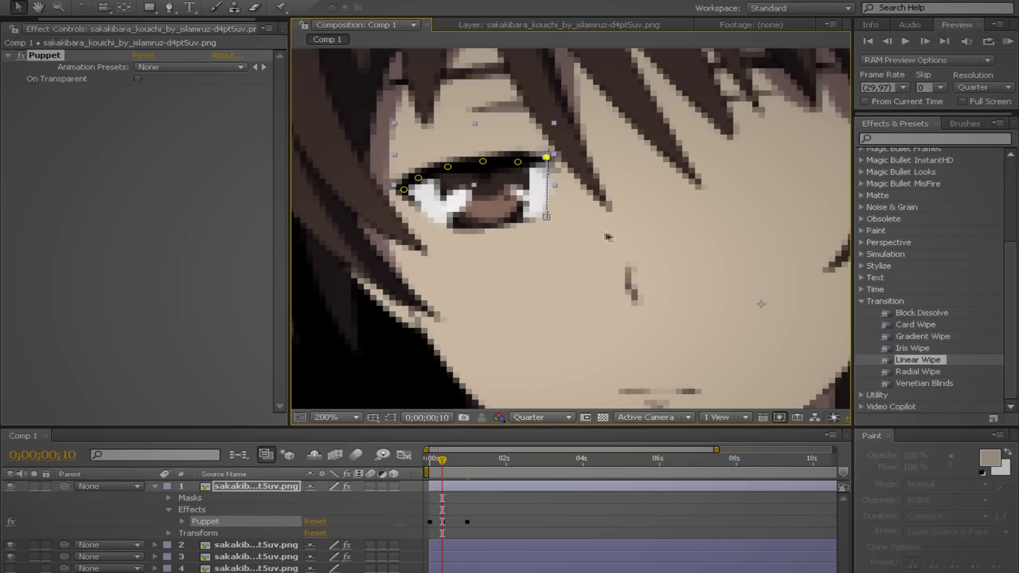
click(1009, 41)
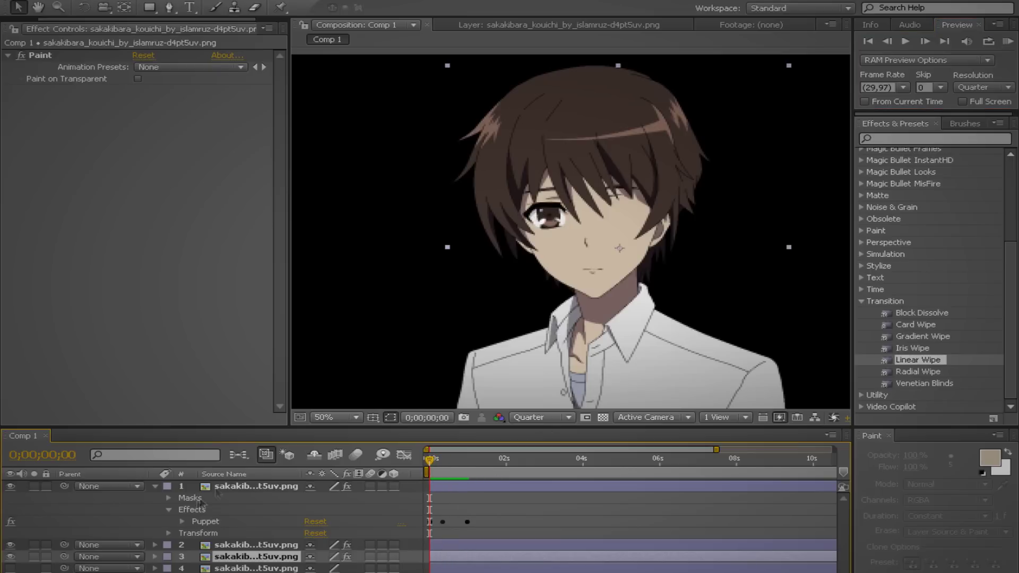
double_click(257, 546)
- Paint a dark 9 px stroke, sampled from the eye, along the eye's left edge
key(ctrl+b)
click(1002, 486)
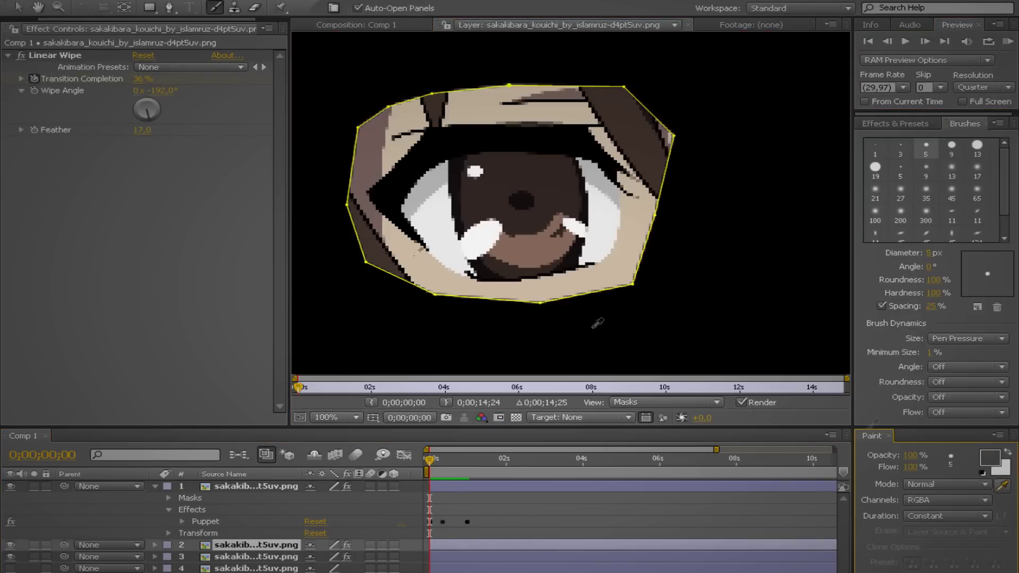
click(374, 167)
click(952, 144)
click(374, 184)
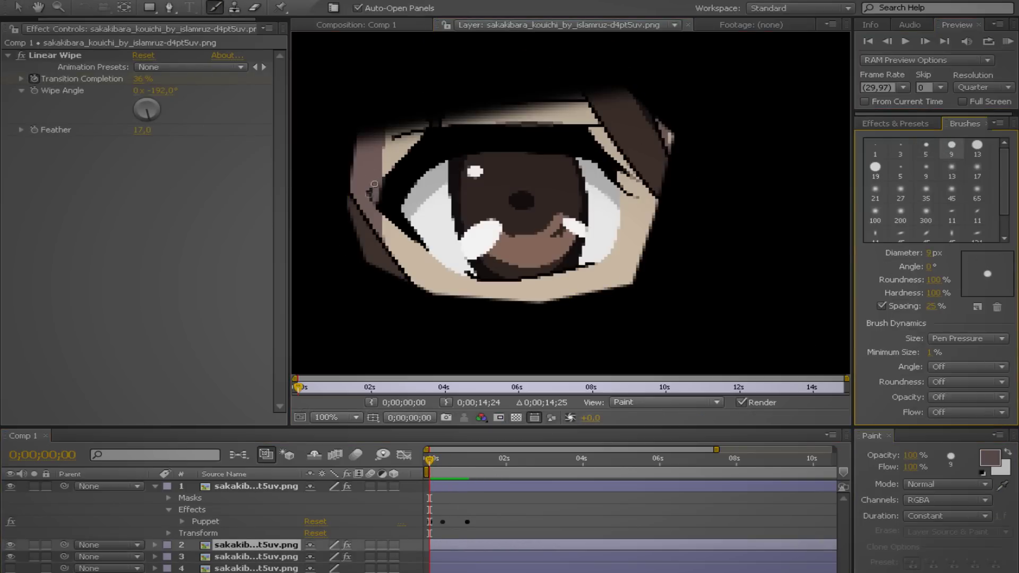
drag(375, 214, 373, 187)
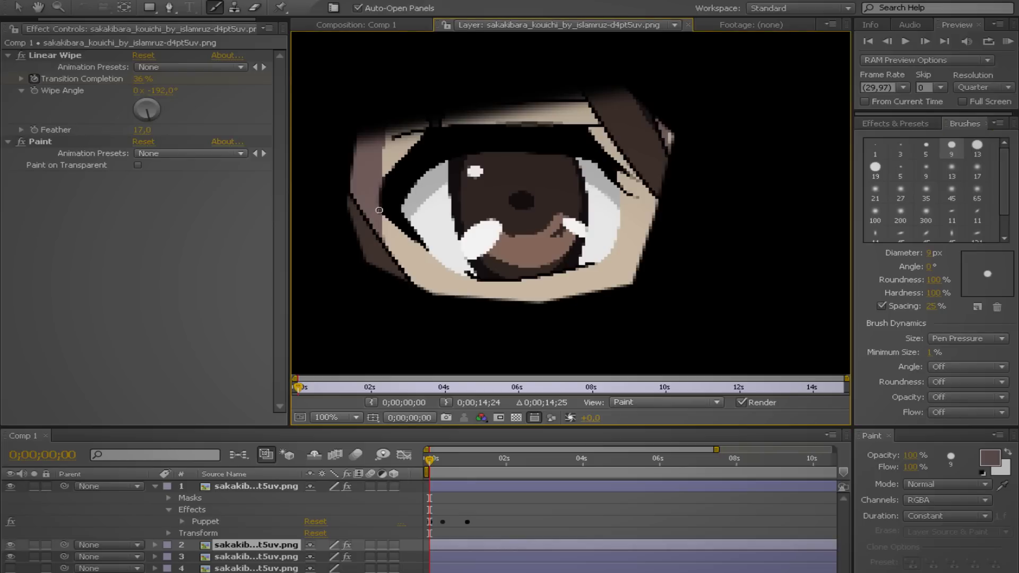
- Return to Comp 1, select the third layer, and preview the blink back to frame one
key(backslash)
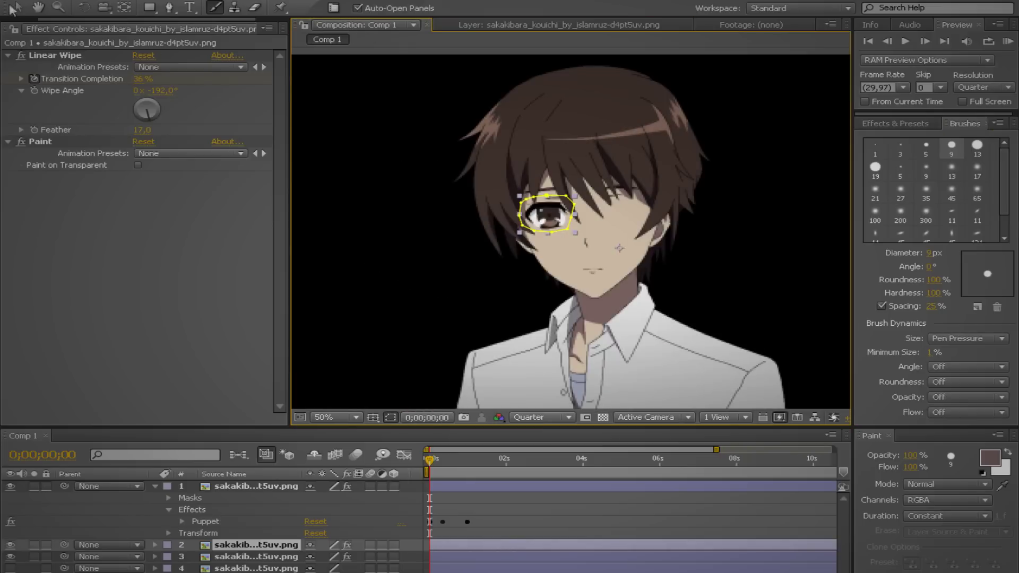
click(16, 7)
click(449, 255)
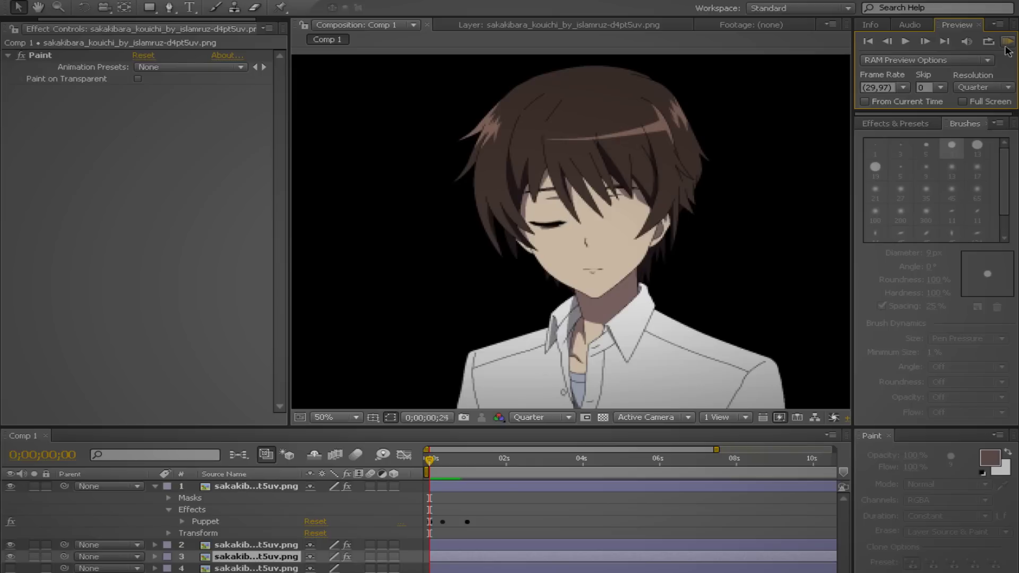
click(1009, 52)
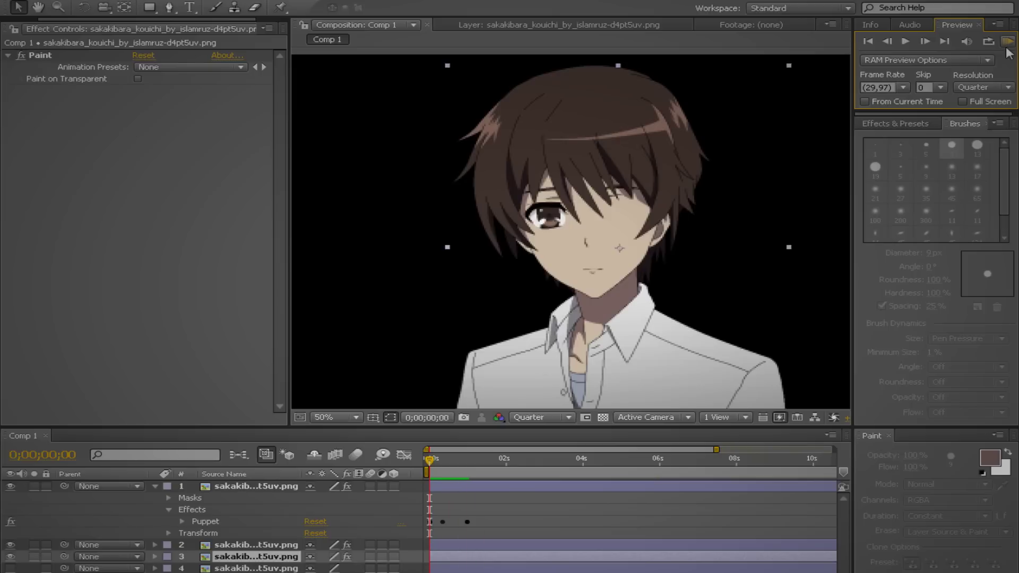
click(662, 315)
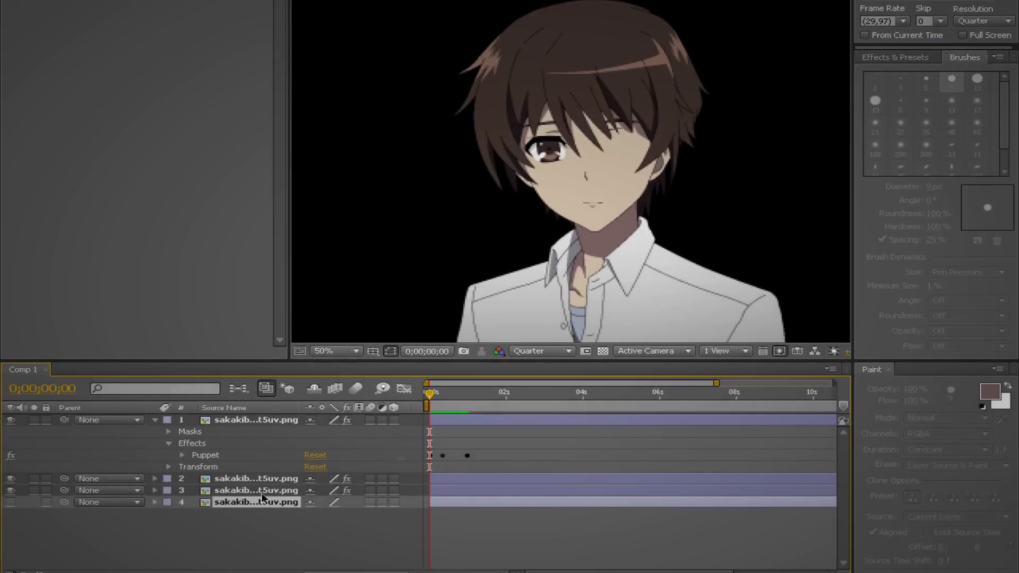
- Move the open-eyes layer to the top, make it visible, and mask around the eye
drag(264, 569, 254, 486)
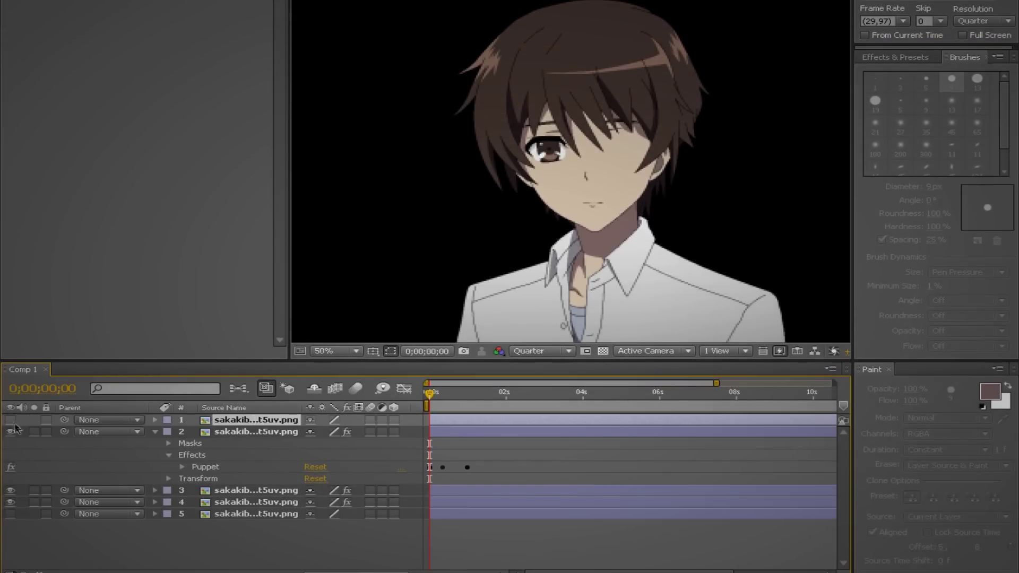
click(10, 420)
double_click(232, 425)
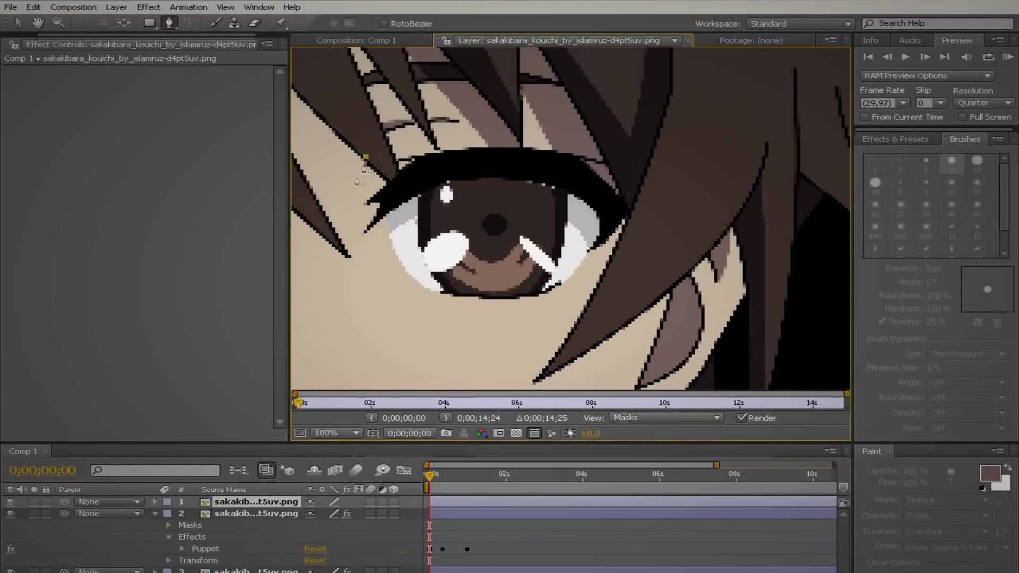
click(365, 158)
click(333, 218)
click(366, 285)
click(414, 320)
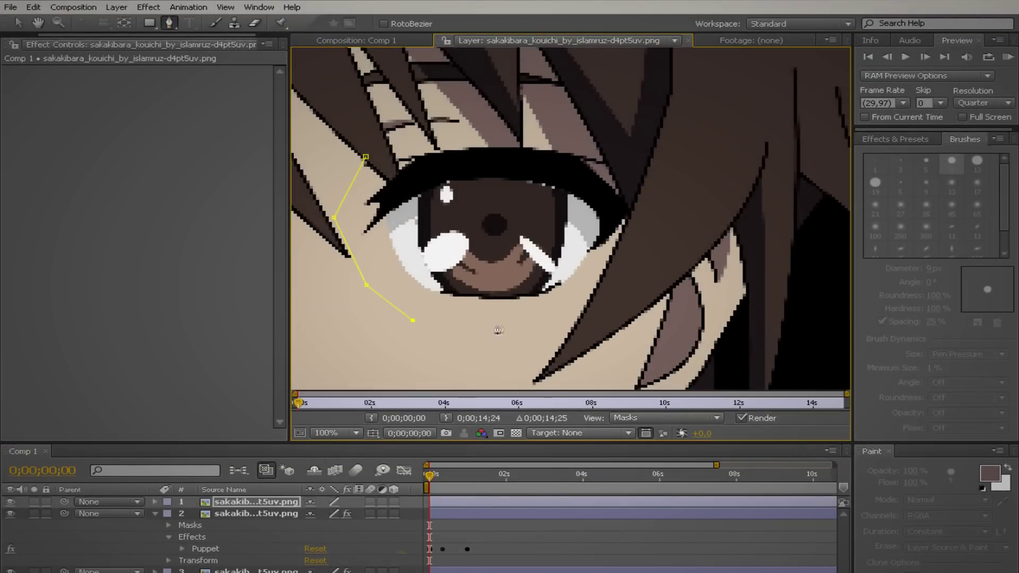
click(356, 40)
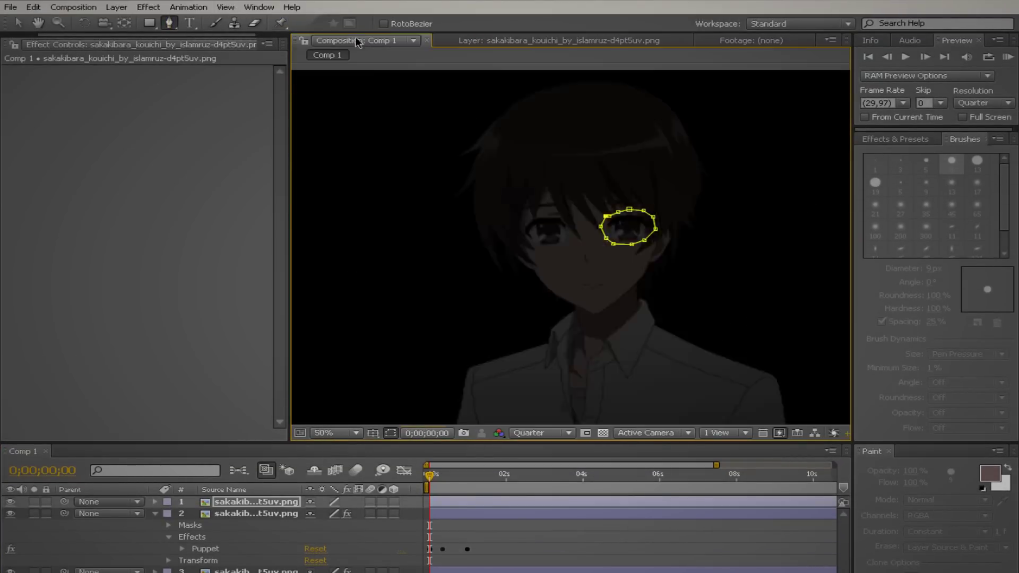
- Duplicate the masked eye layer, open the copy, and bring up its mask options
key(ctrl+d)
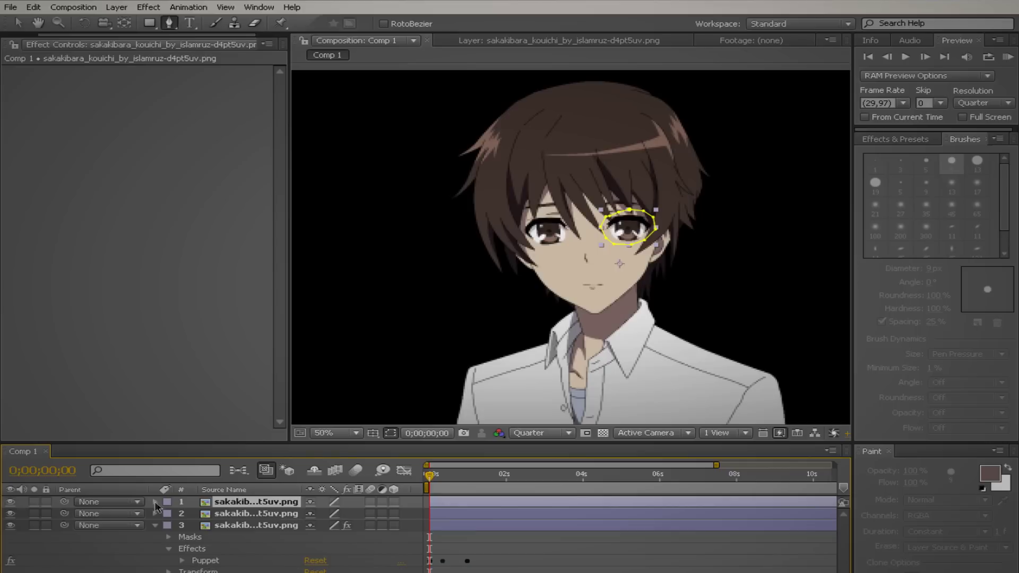
double_click(267, 511)
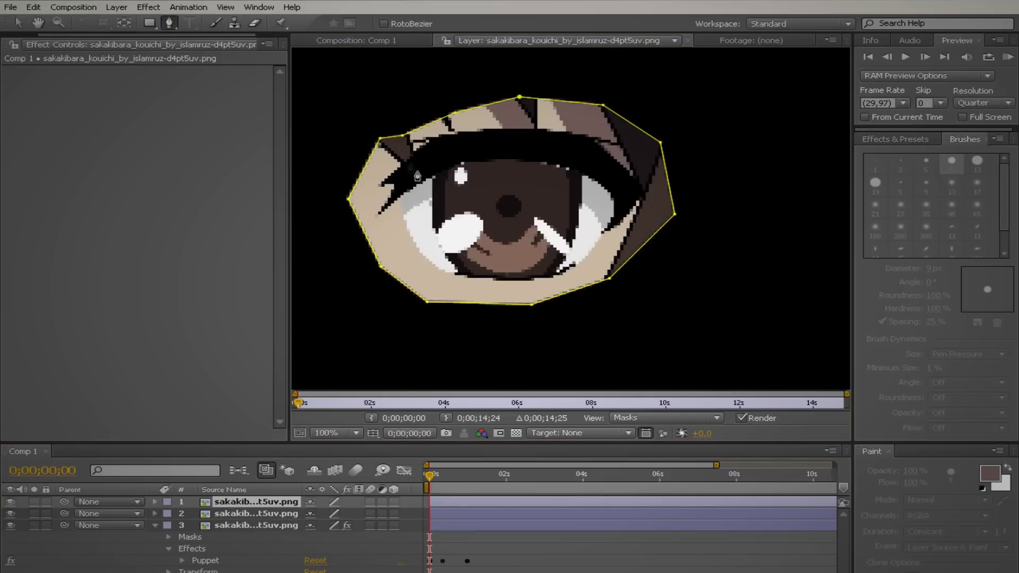
right_click(399, 139)
mouse_move(464, 148)
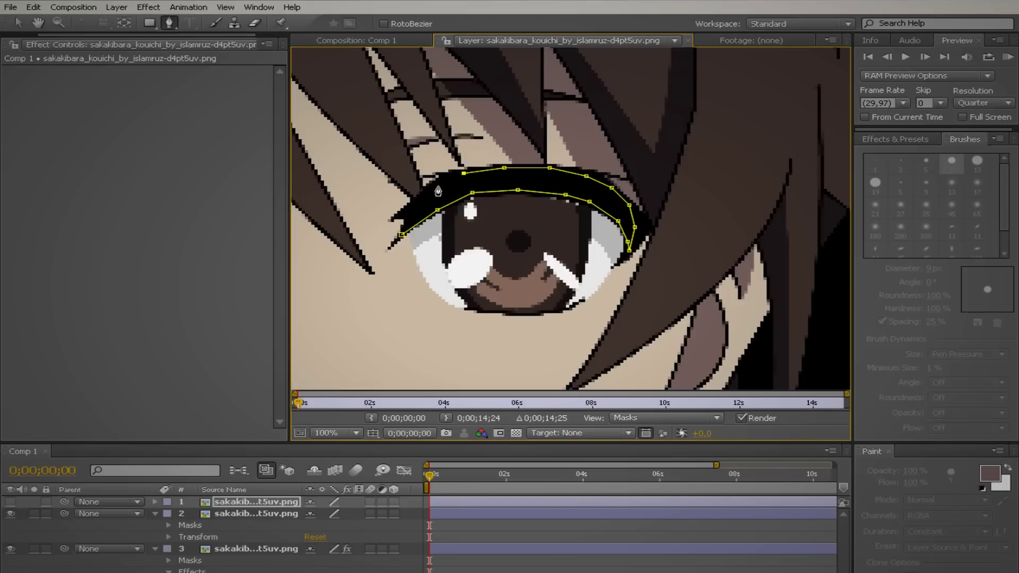
- Close the crescent mask and place two puppet pins on the upper eyelid
click(403, 240)
key(ctrl+p)
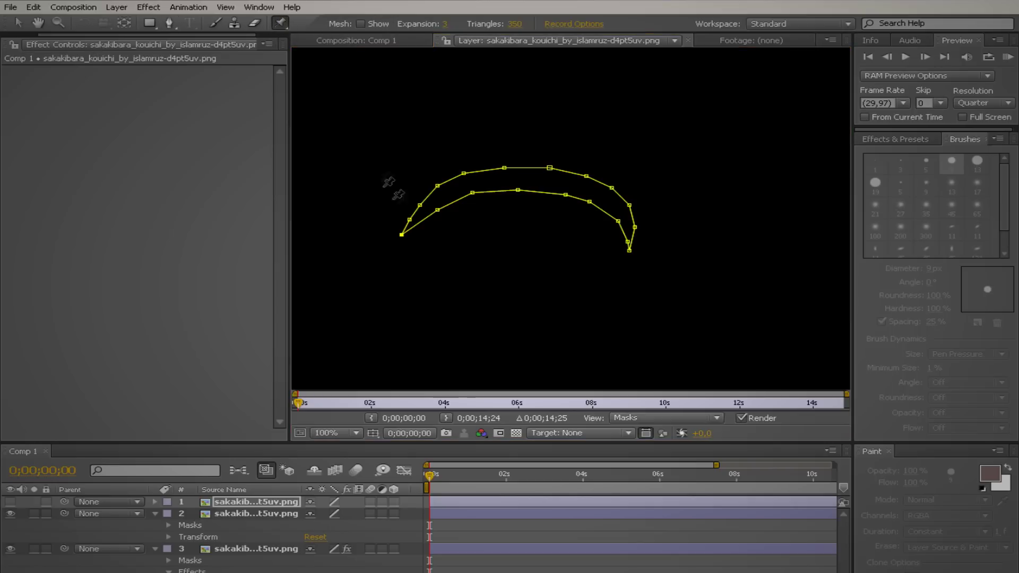
click(418, 214)
click(460, 189)
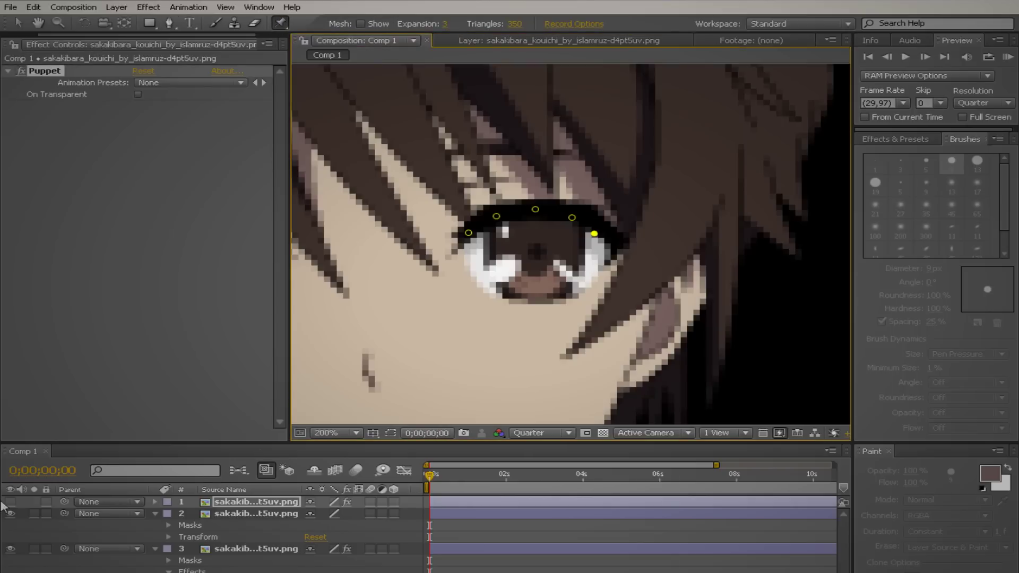
- Drag the upper-lid puppet pins down to the lower lash line to close the eye
click(11, 502)
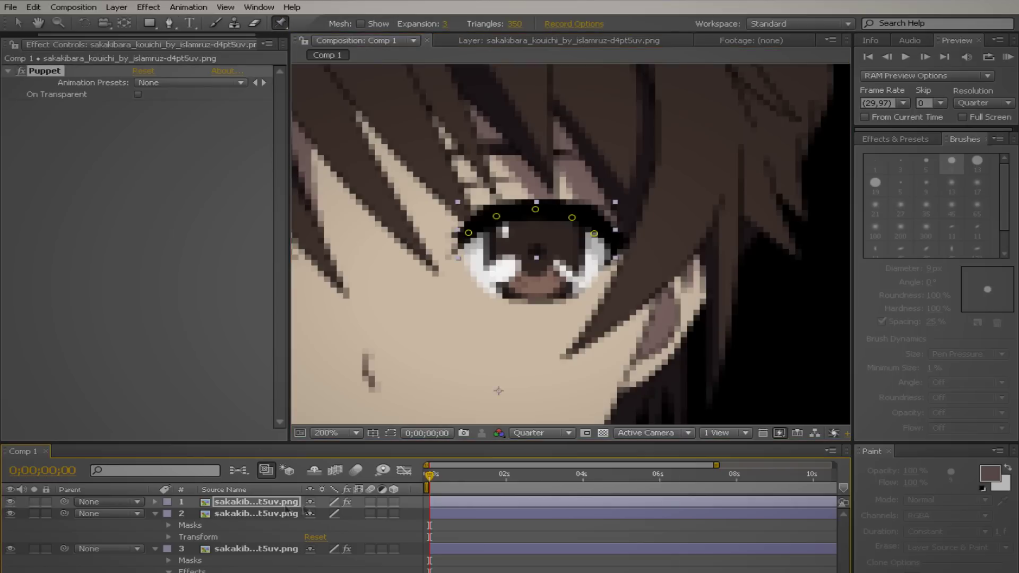
drag(469, 232, 461, 266)
drag(496, 216, 495, 293)
drag(536, 210, 525, 295)
drag(571, 217, 557, 294)
mouse_move(595, 234)
mouse_down()
mouse_move(595, 285)
mouse_move(566, 298)
mouse_move(498, 297)
mouse_move(477, 286)
mouse_up()
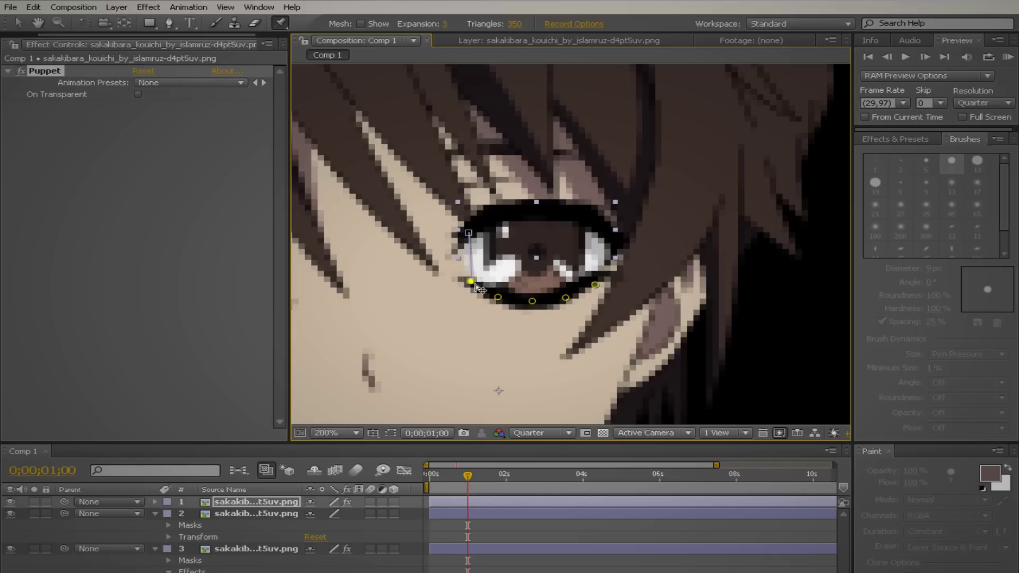
- Nudge the left, middle and right-corner lid pins so they sit on the lash line
mouse_move(566, 299)
mouse_down()
mouse_move(604, 281)
mouse_move(572, 306)
mouse_move(598, 295)
mouse_up()
click(571, 305)
drag(473, 282, 471, 282)
drag(533, 301, 533, 303)
click(598, 295)
- Try Full, Third and Quarter preview resolutions and check the closed lid at the one-second keyframe
click(530, 433)
click(525, 434)
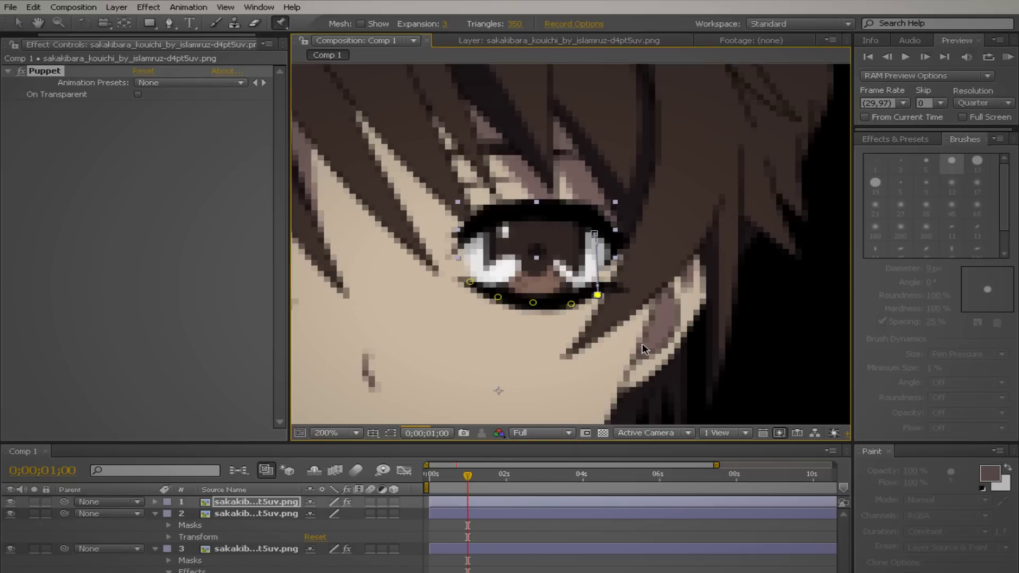
click(531, 433)
click(525, 467)
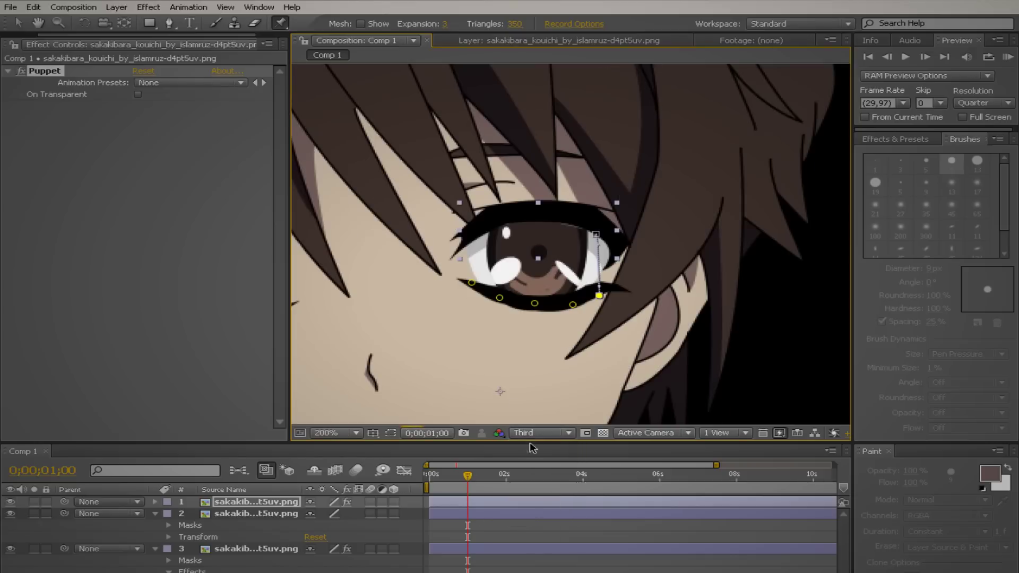
click(531, 434)
click(528, 479)
key(Home)
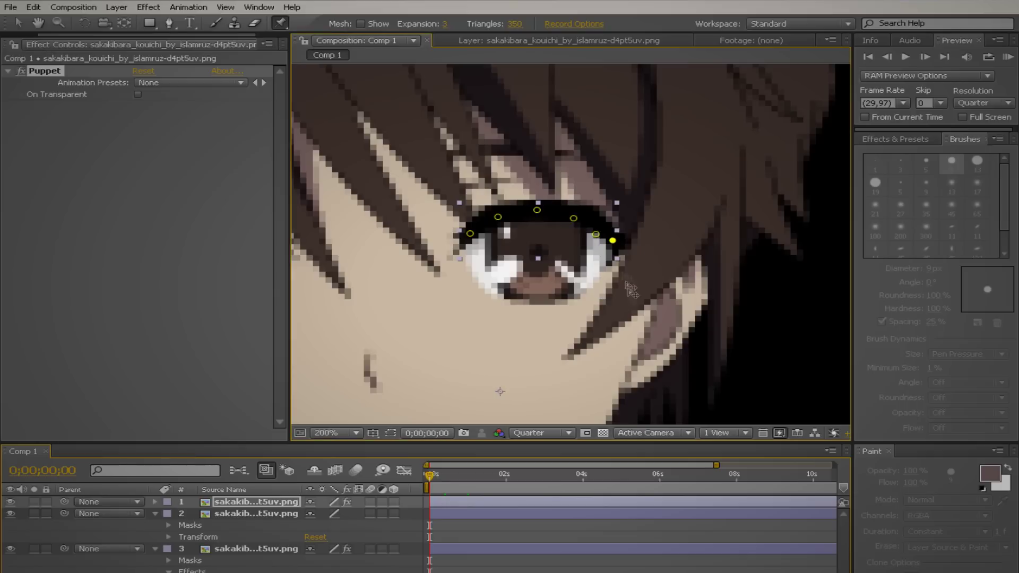
key(k)
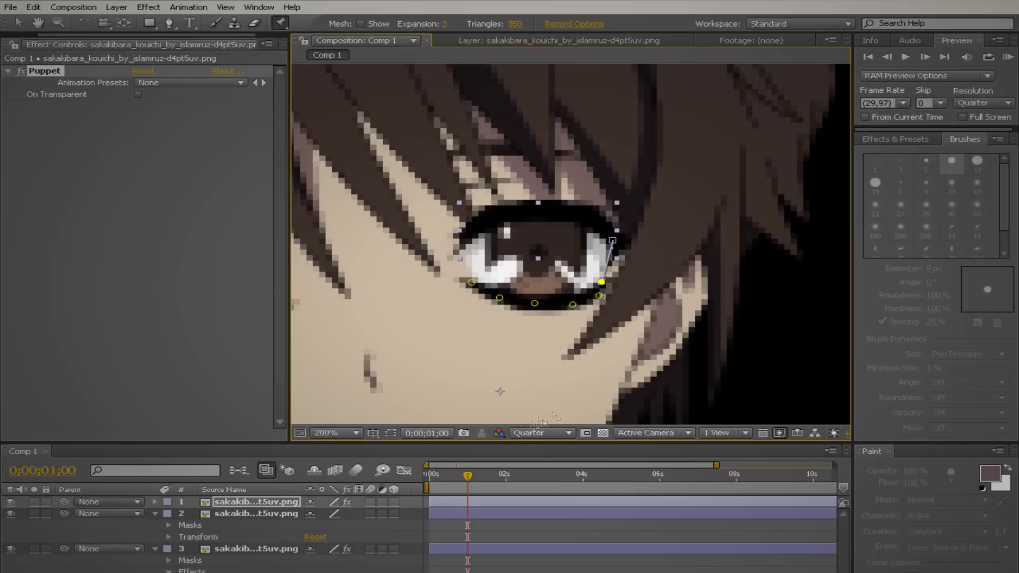
- View the closed lid at Full resolution, return to Quarter, and select the masked eye layer
click(531, 433)
click(546, 461)
click(531, 433)
click(537, 504)
key(Home)
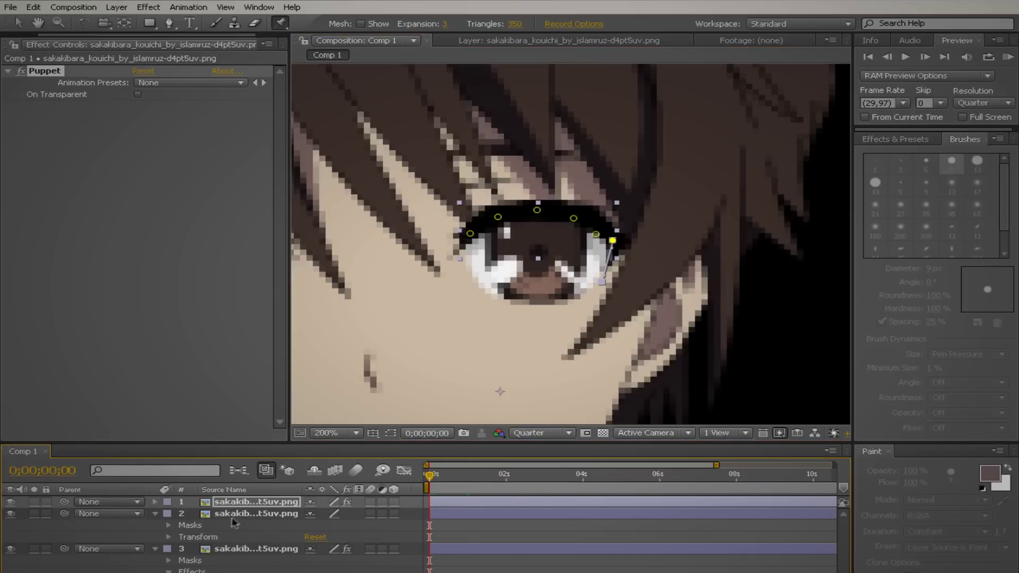
click(235, 514)
click(895, 139)
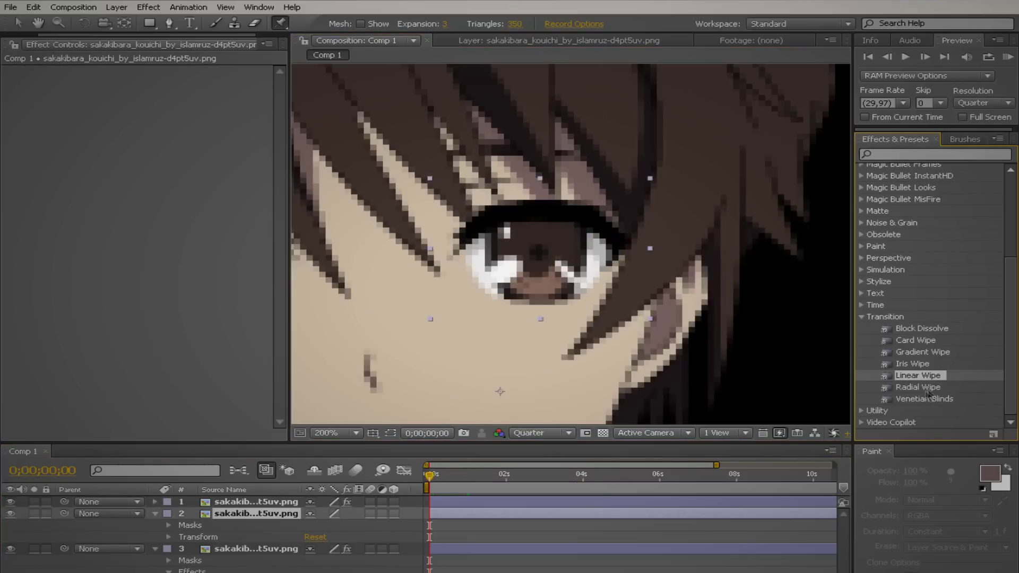
- Apply Linear Wipe to the masked eye layer, angle it downward, feather it, and set completion to 38%
drag(402, 486, 393, 414)
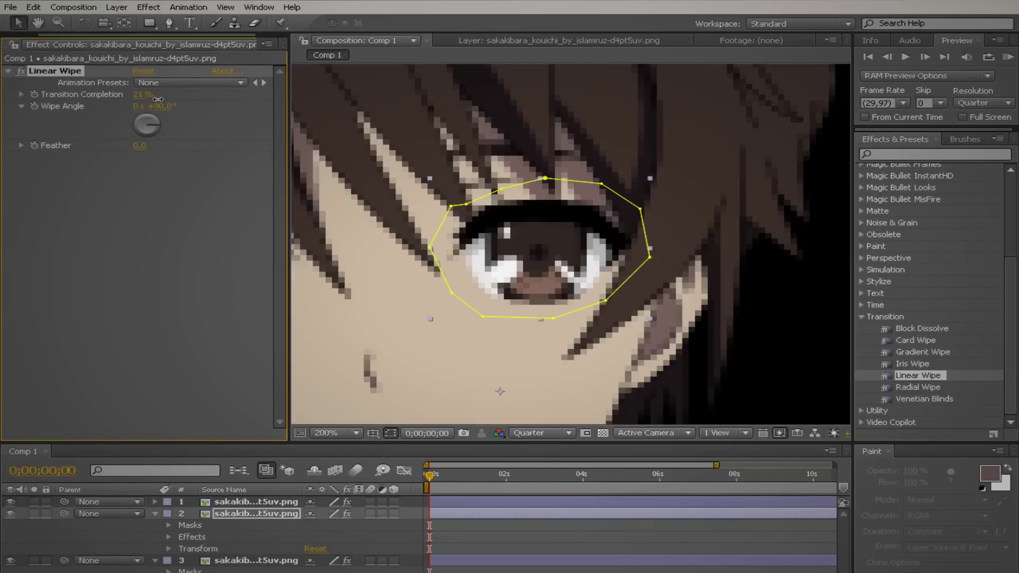
drag(169, 128, 150, 144)
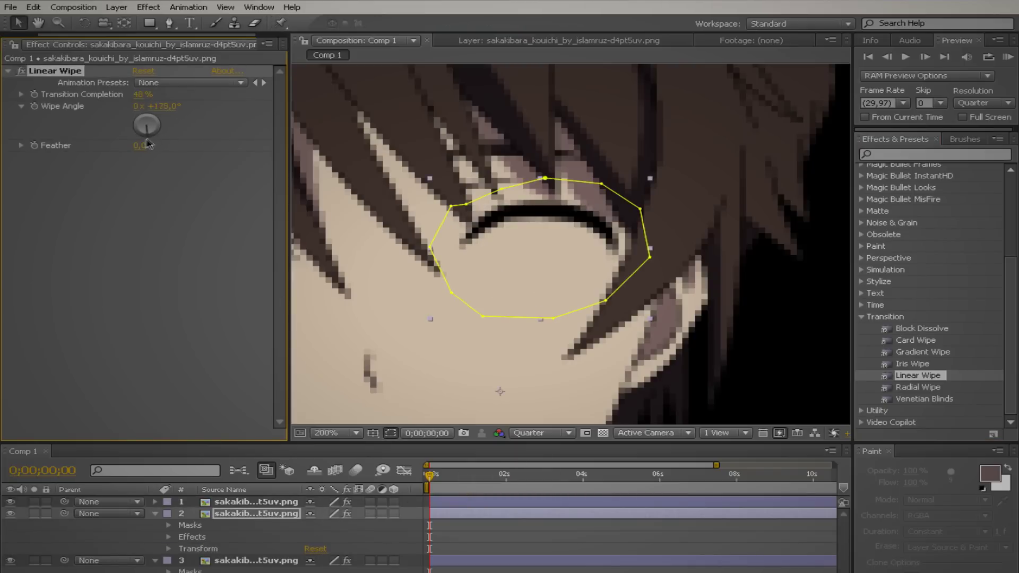
drag(143, 95, 136, 95)
click(141, 146)
drag(141, 95, 137, 96)
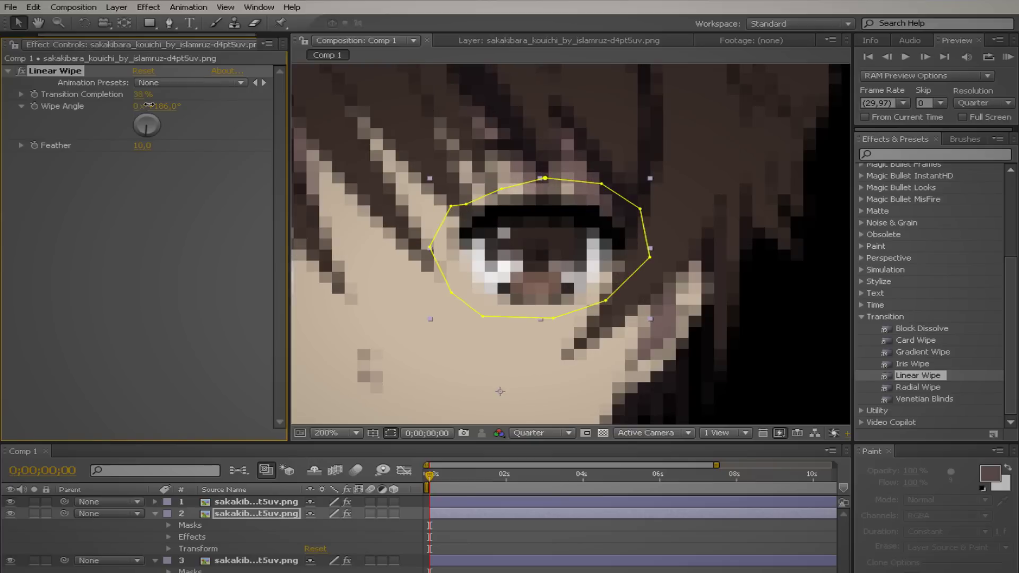
- Keyframe the wipe completion at frame 10 and preview the blink at Half resolution
click(442, 474)
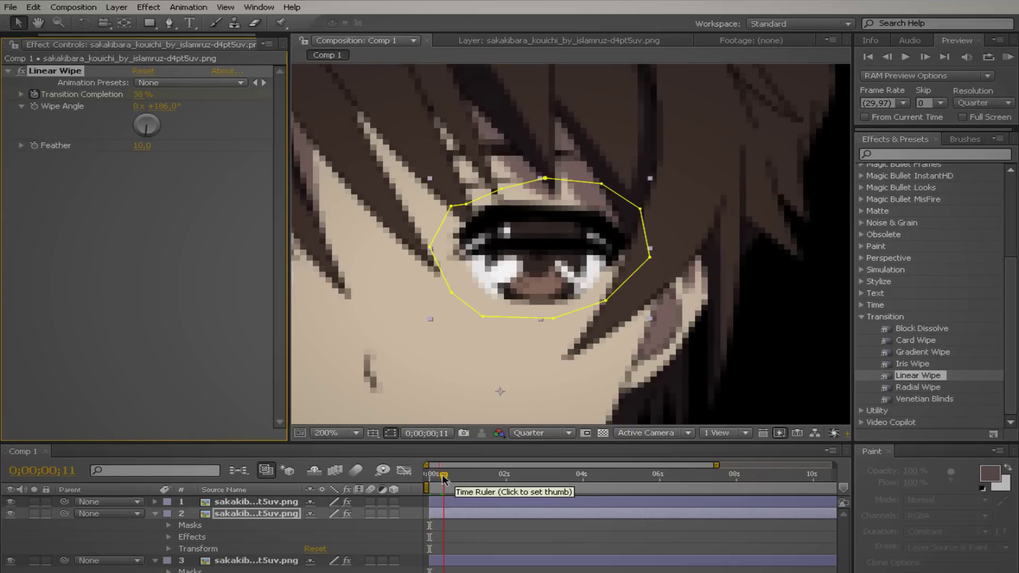
drag(142, 95, 150, 101)
click(542, 433)
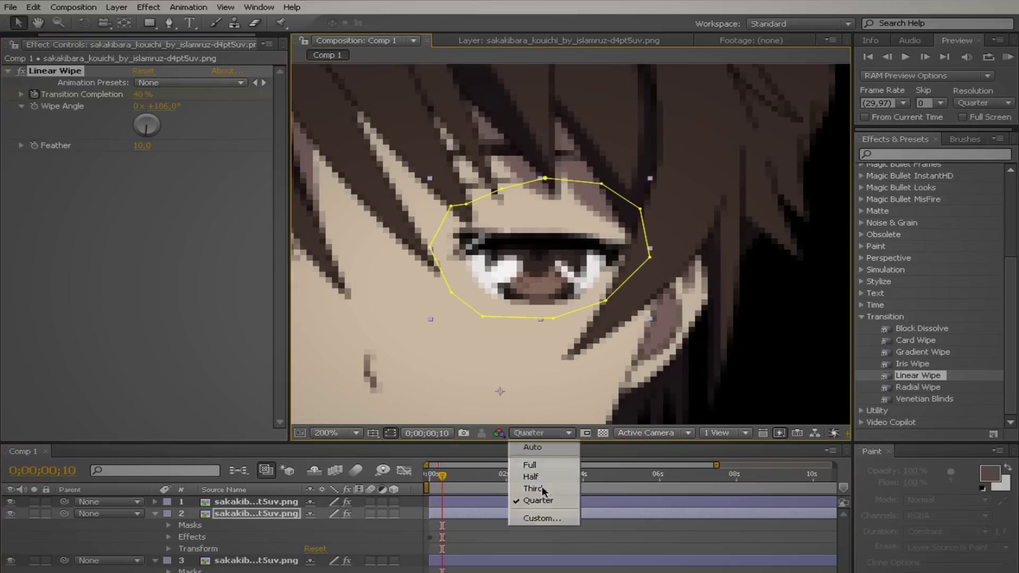
click(542, 446)
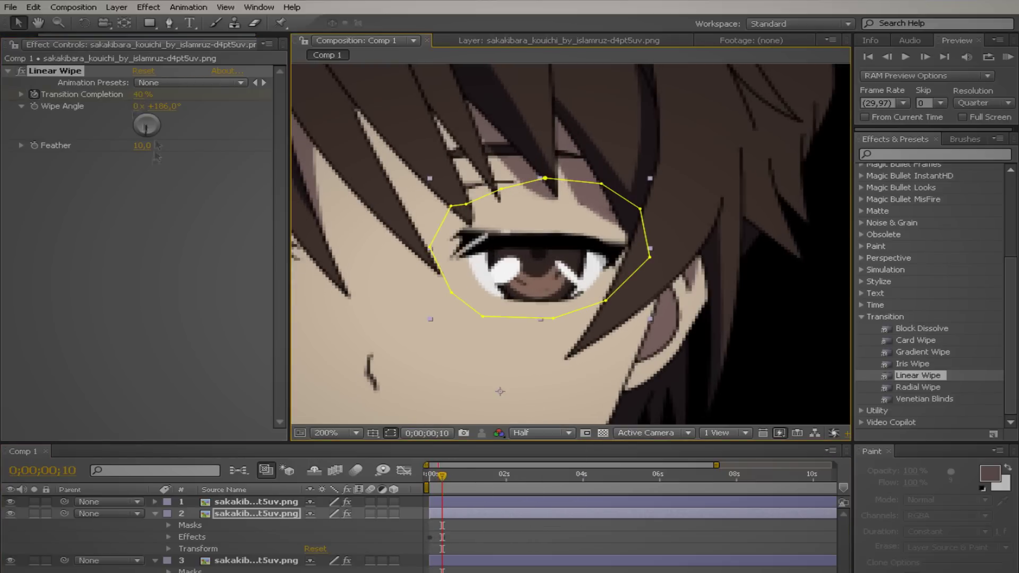
drag(142, 95, 148, 99)
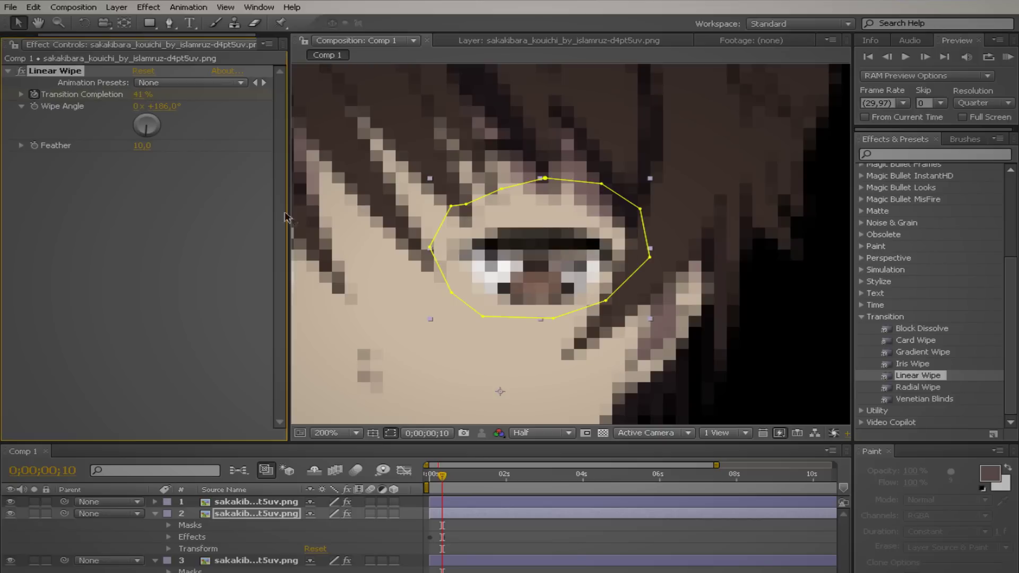
key(space)
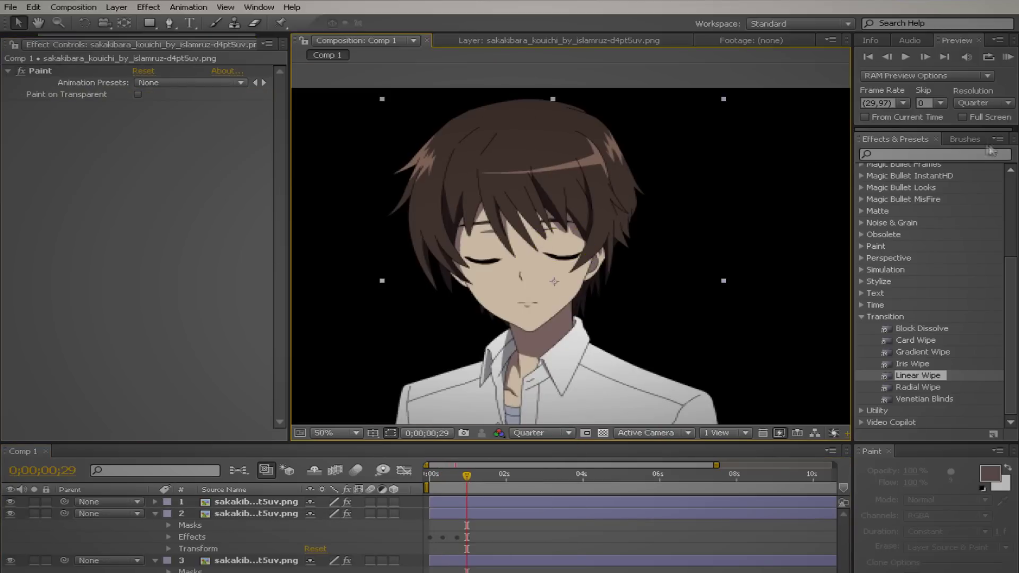
click(1009, 58)
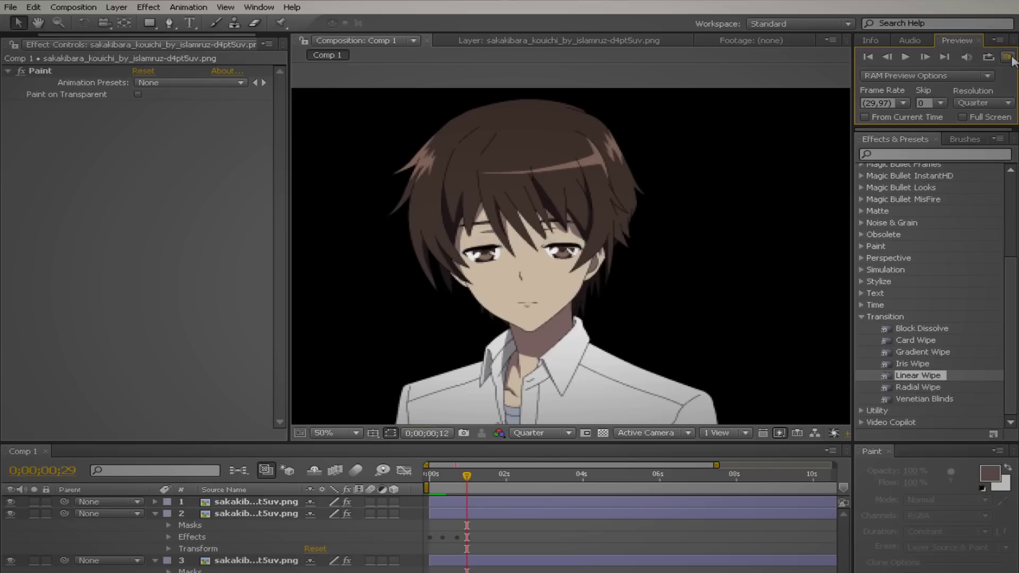
- Stop the layer preview and replay the blink in the full Comp 1 composition
click(553, 281)
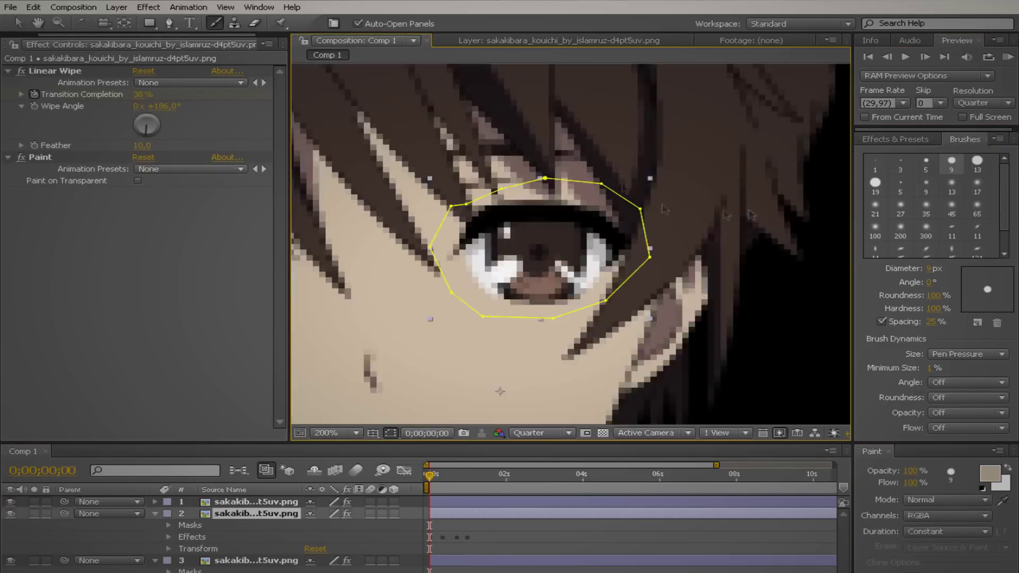
click(1008, 57)
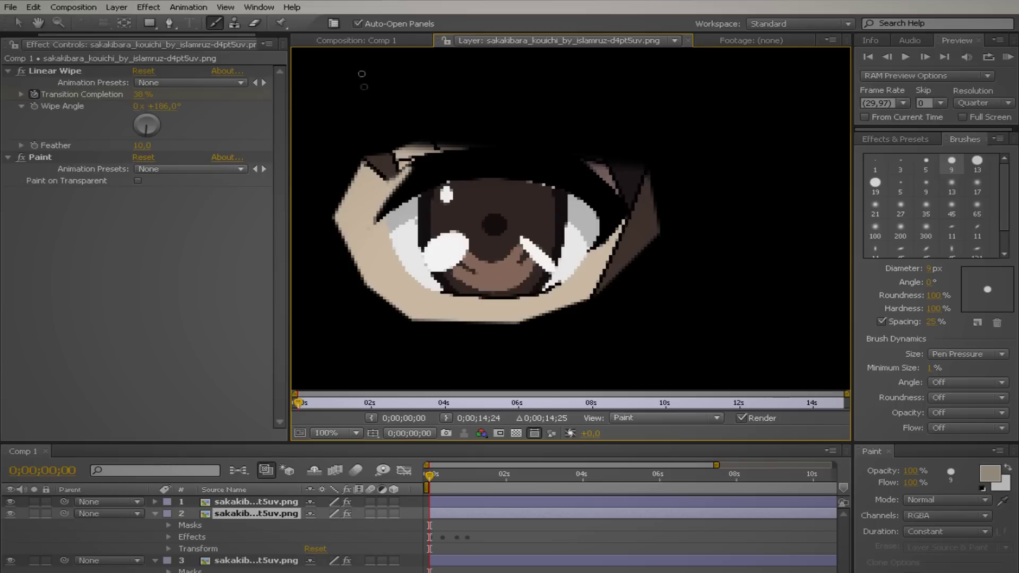
click(356, 41)
click(1008, 57)
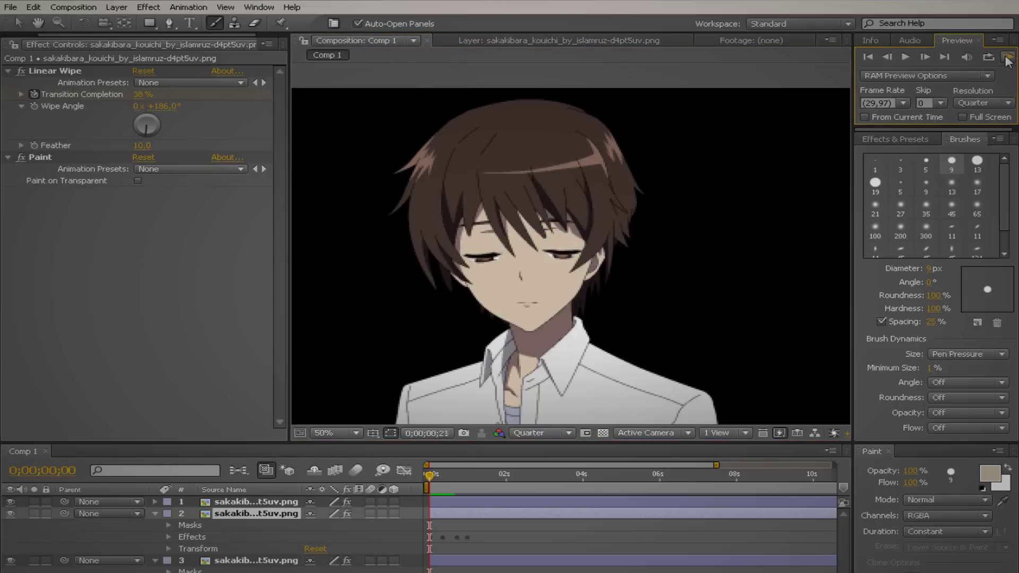
- Zoom in on the masked eye and delete its Linear Wipe effect
click(445, 480)
key(period)
key(period)
click(446, 480)
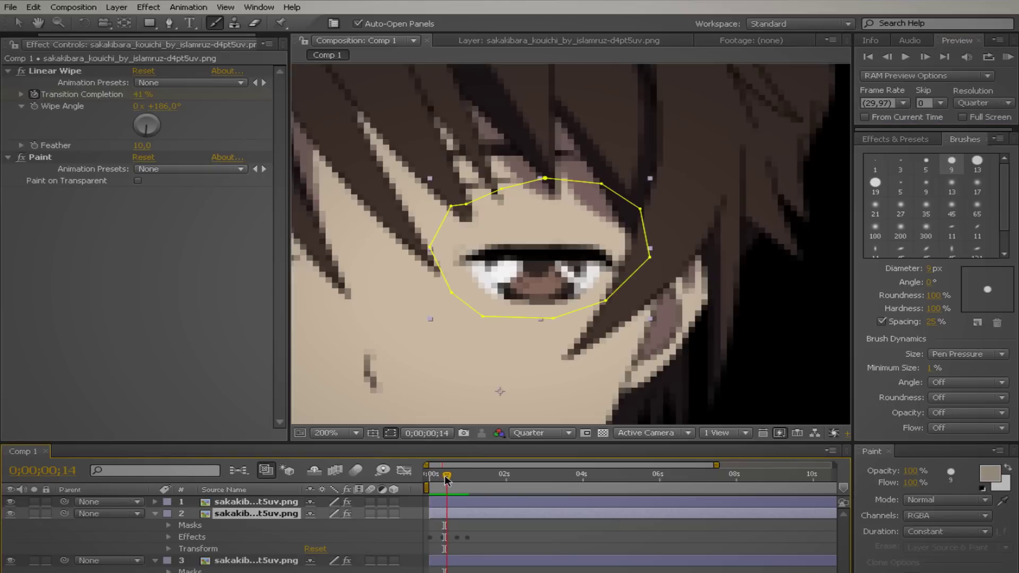
click(53, 70)
key(comma)
key(comma)
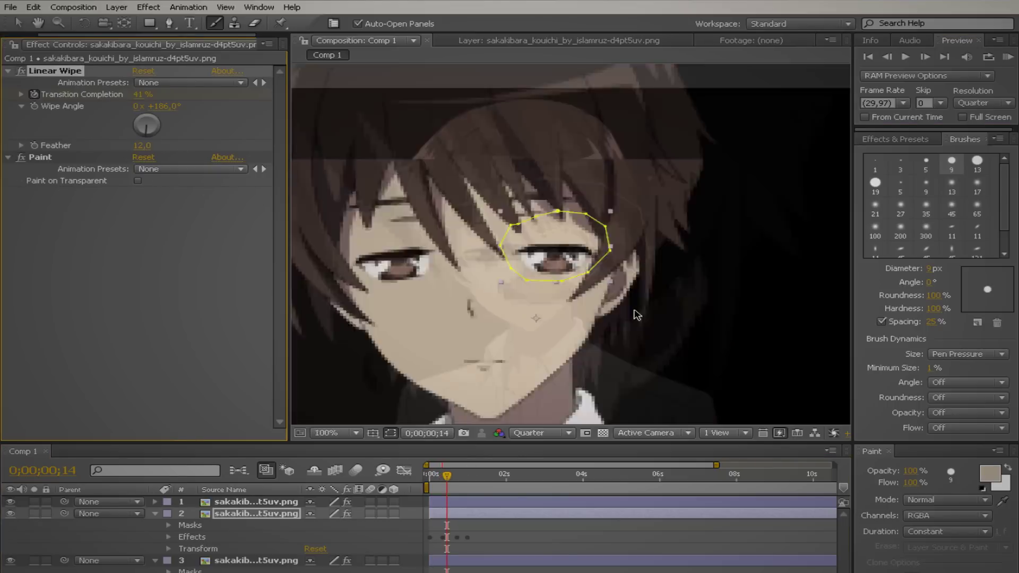
key(Delete)
- Preview the blink, scrub to where the eyes close, and return to the first frame
click(1009, 57)
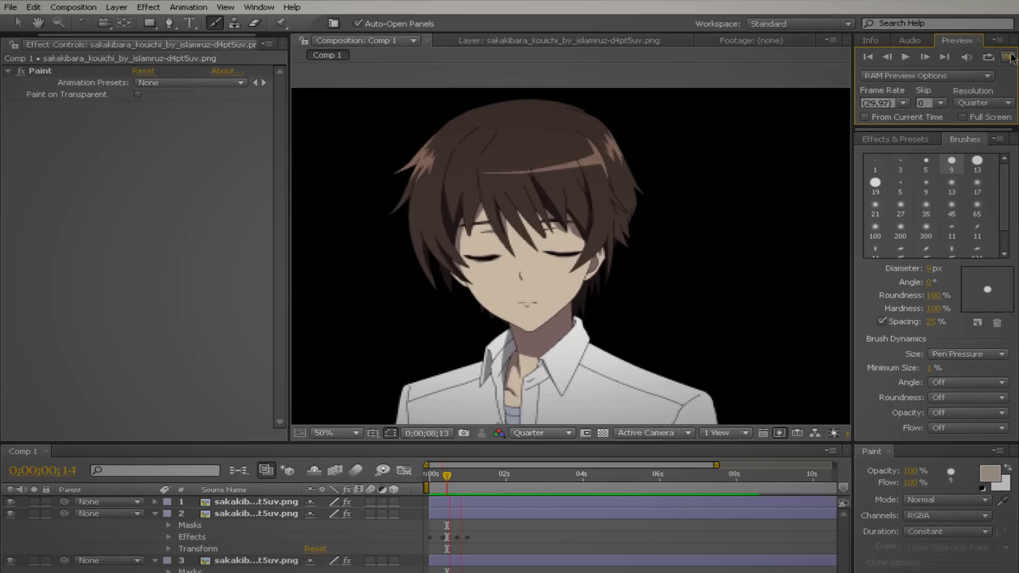
drag(445, 475, 474, 478)
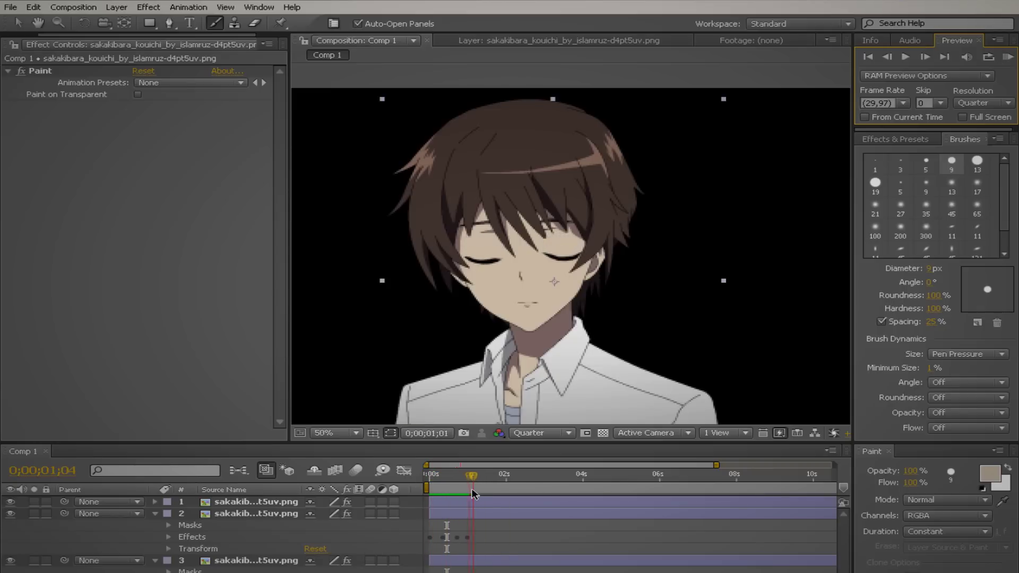
key(comma)
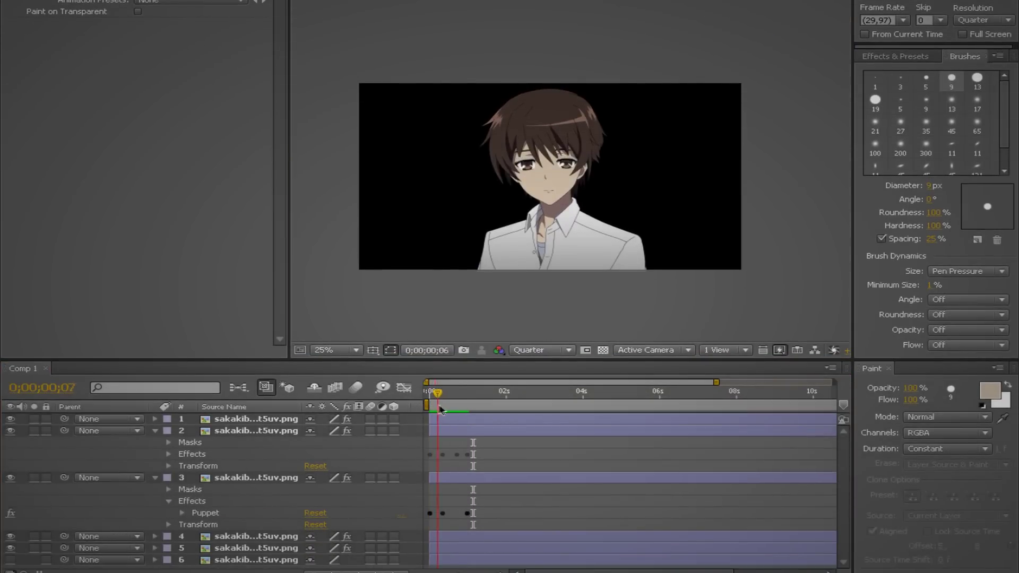
drag(451, 491, 463, 495)
drag(468, 415, 430, 415)
click(257, 419)
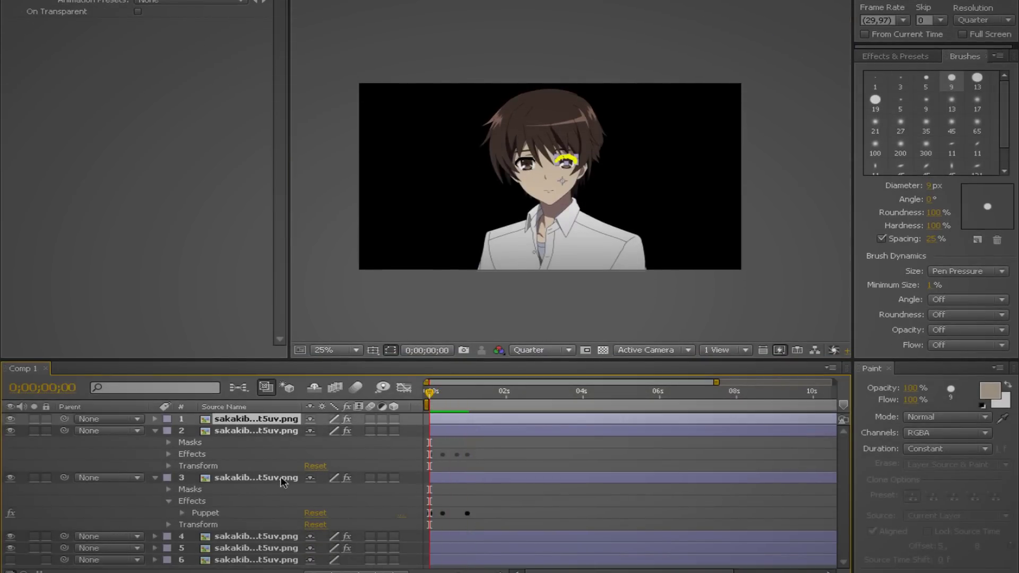
- Pre-compose all character layers into Pre-comp 1, moving all attributes
shift+click(250, 564)
click(72, 6)
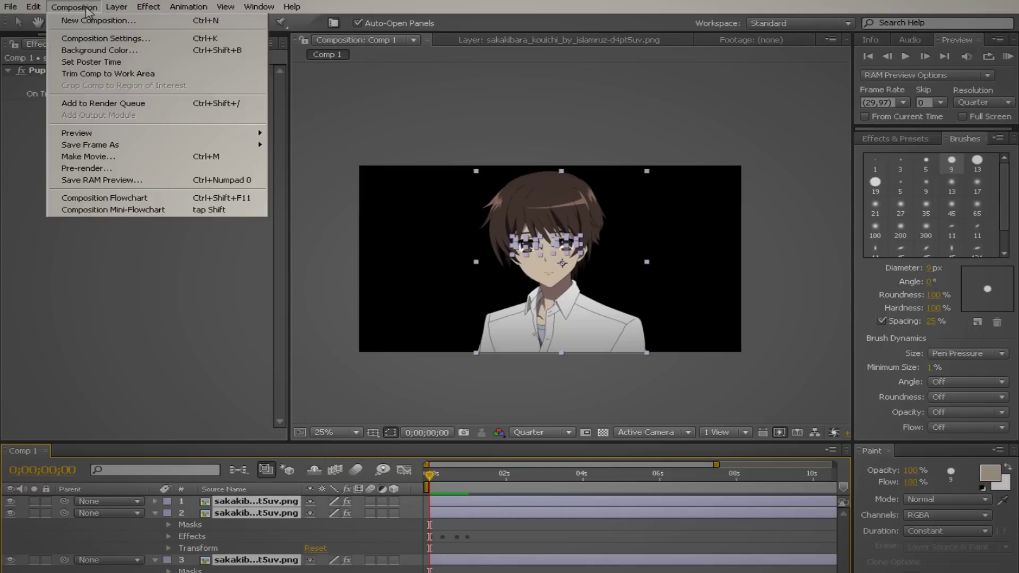
mouse_move(109, 8)
click(147, 404)
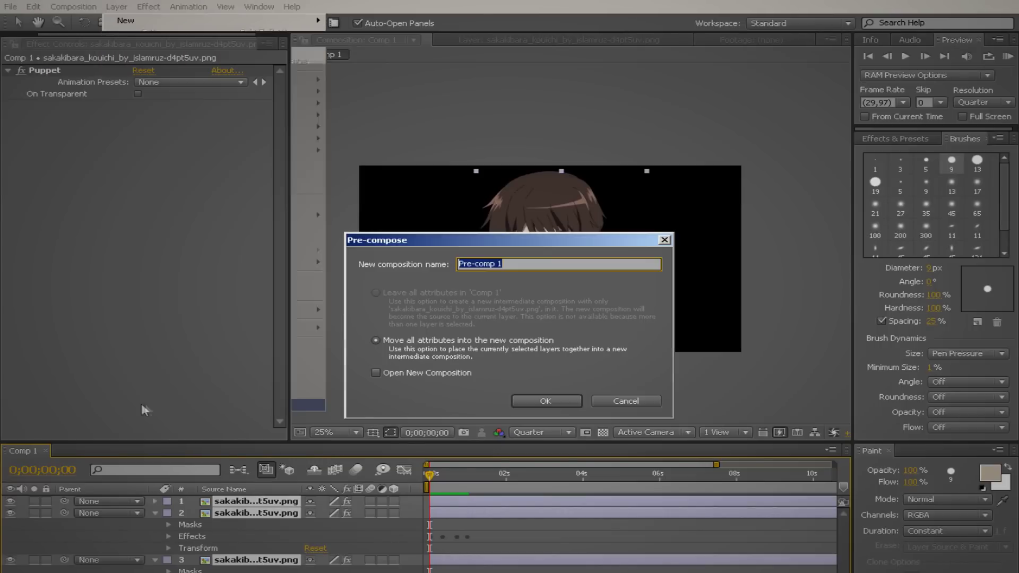
click(520, 406)
- Place puppet pins on the character's left and right shoulders
click(280, 22)
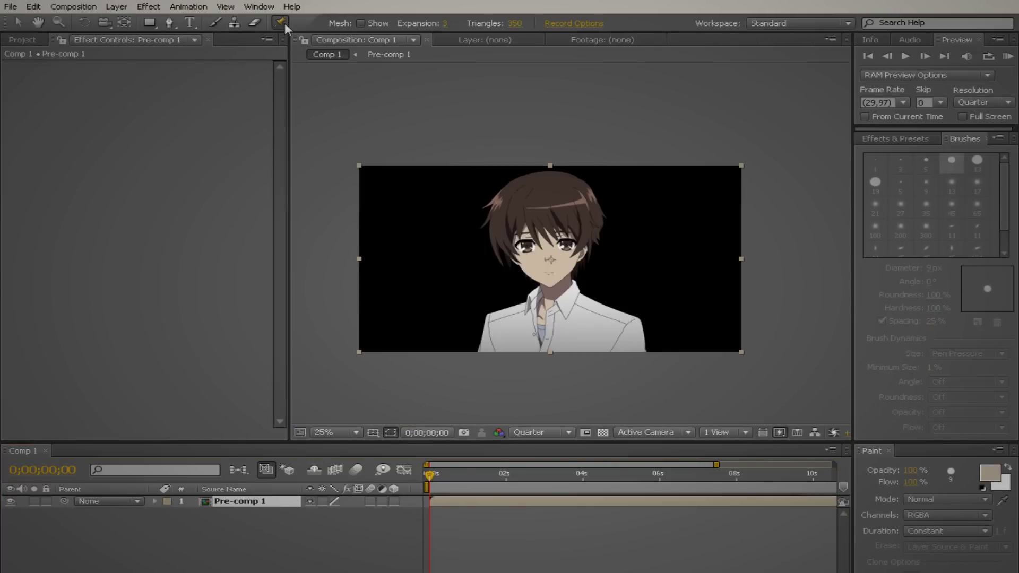
click(487, 317)
click(637, 307)
- Pin the shirt's bottom corners and add a hair pin, keyframing the head tilt to 0;00;01;16
click(482, 336)
click(644, 337)
drag(552, 198, 537, 196)
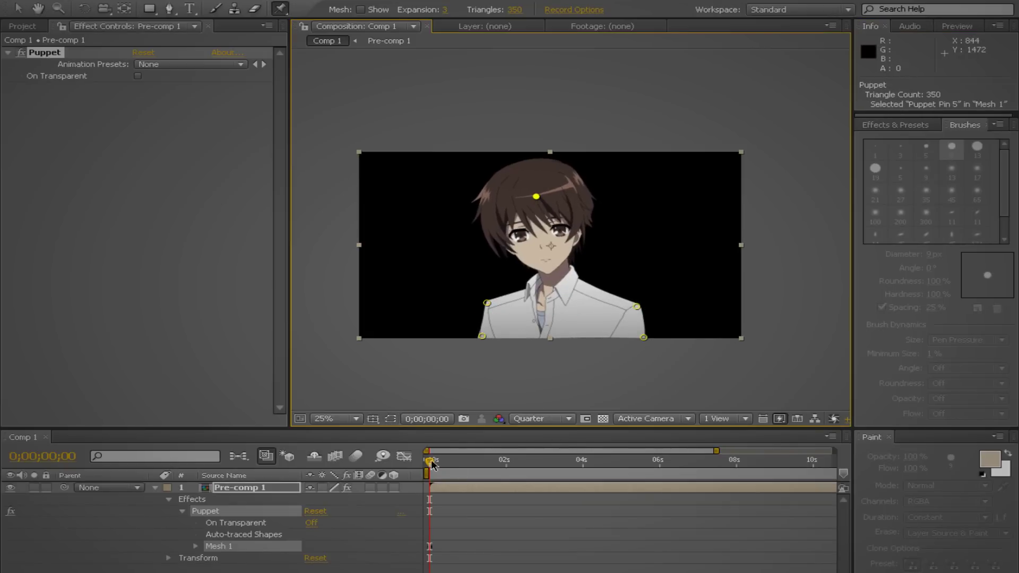
drag(429, 461, 489, 463)
drag(536, 196, 560, 198)
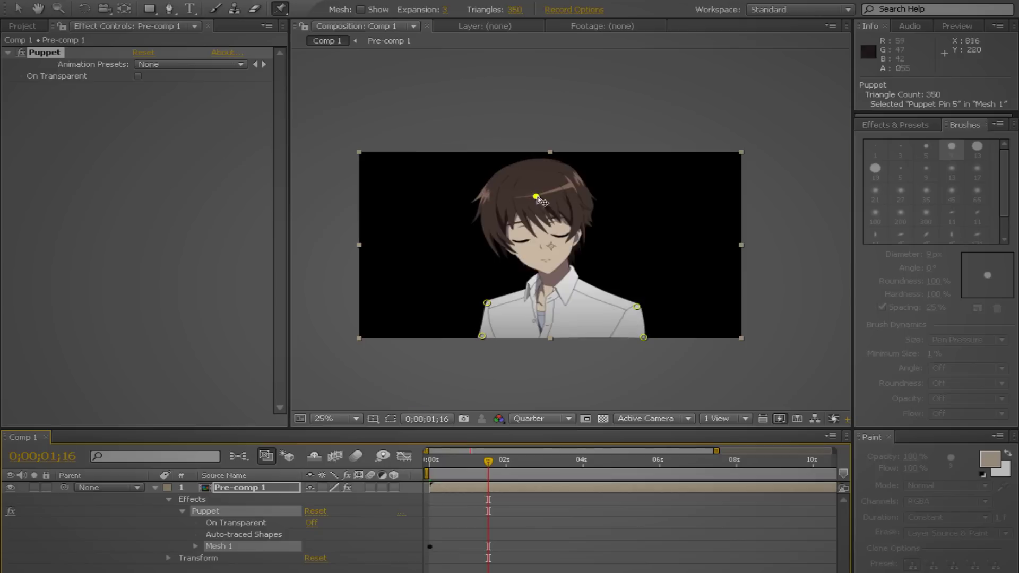
- Preview the head movement and reveal Puppet Pin 5's position keyframes in the timeline
click(949, 26)
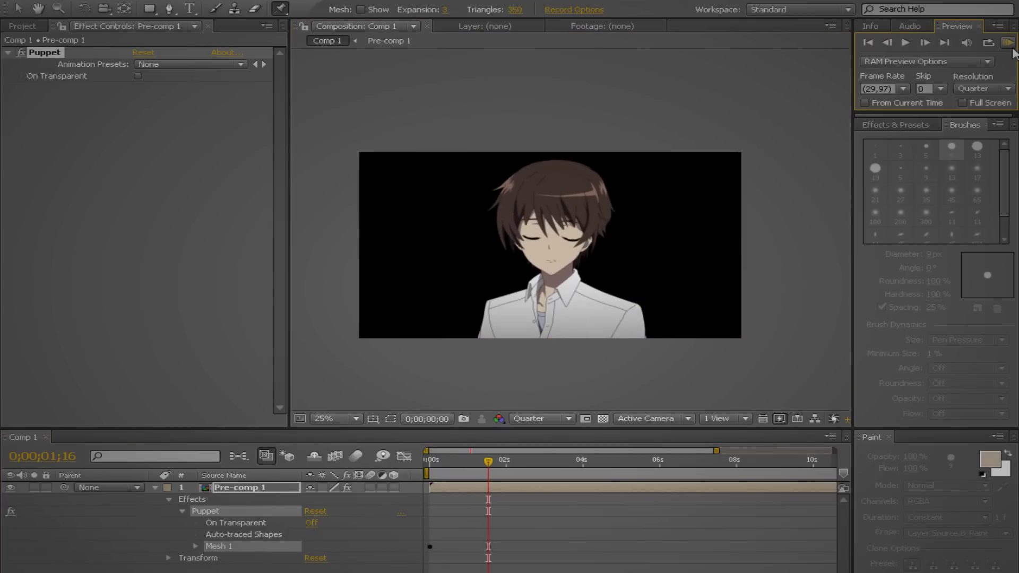
click(1008, 42)
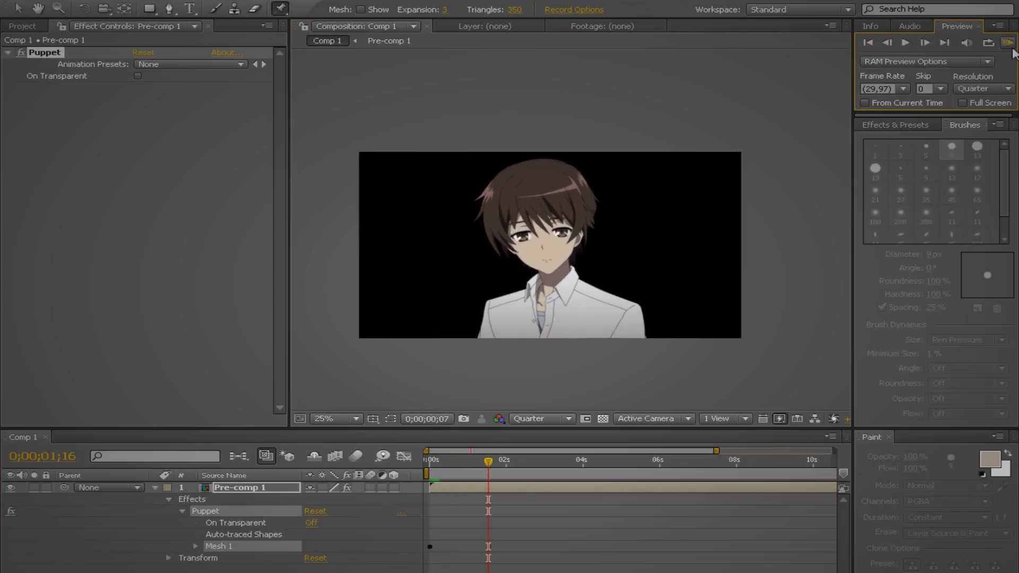
click(791, 280)
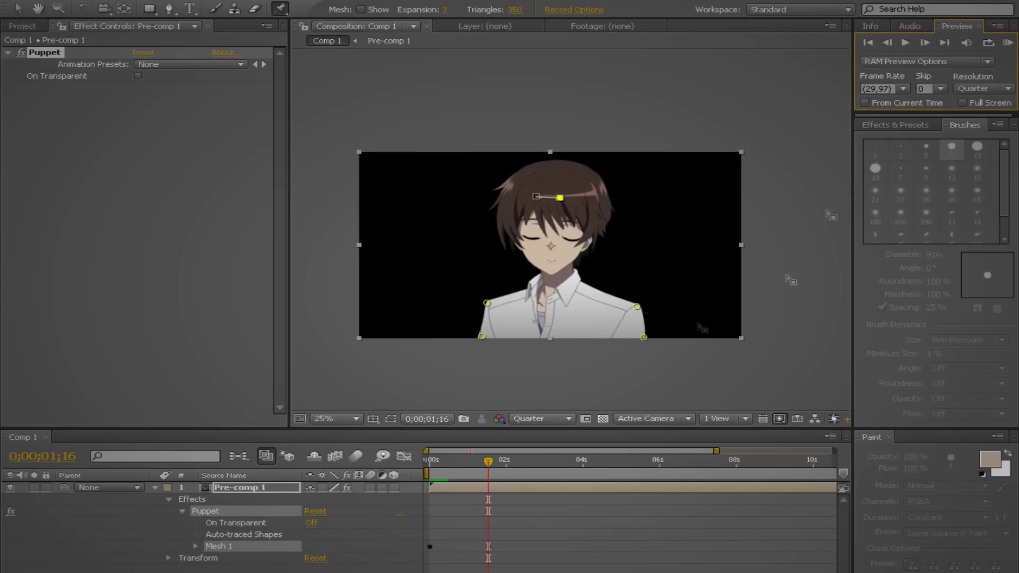
click(169, 559)
click(169, 484)
click(196, 472)
click(209, 507)
click(223, 498)
click(489, 510)
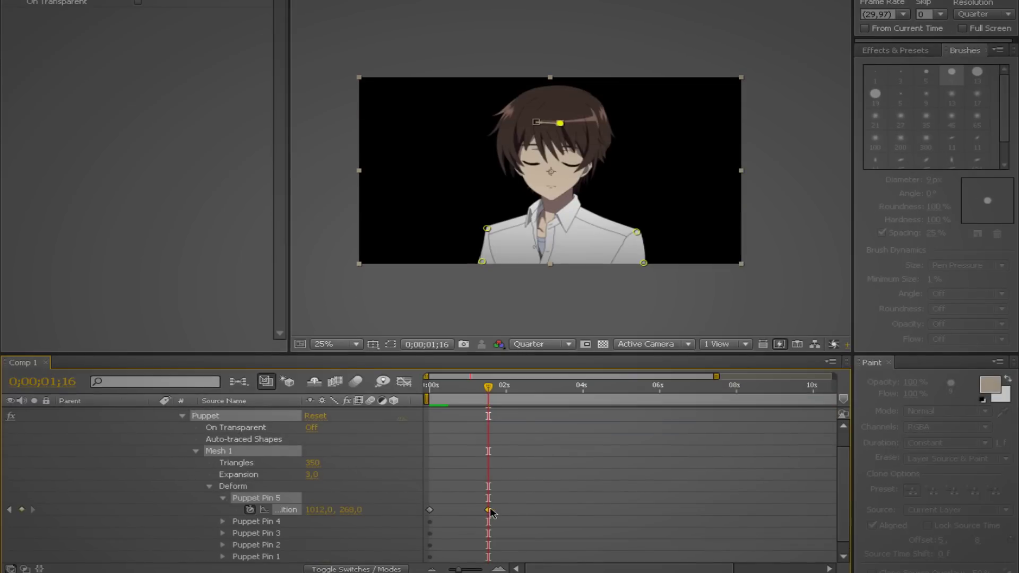
- Apply Easy Ease to the head pin keyframes, shift the second to 0;00;00;22, and preview
right_click(428, 511)
mouse_move(478, 562)
click(599, 491)
key(space)
drag(472, 510, 455, 509)
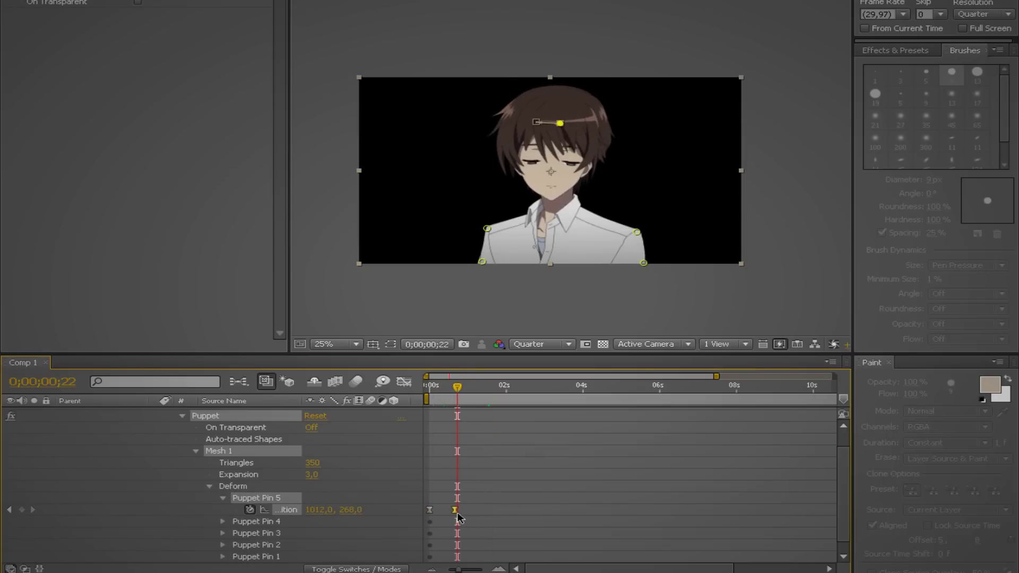
click(722, 291)
key(space)
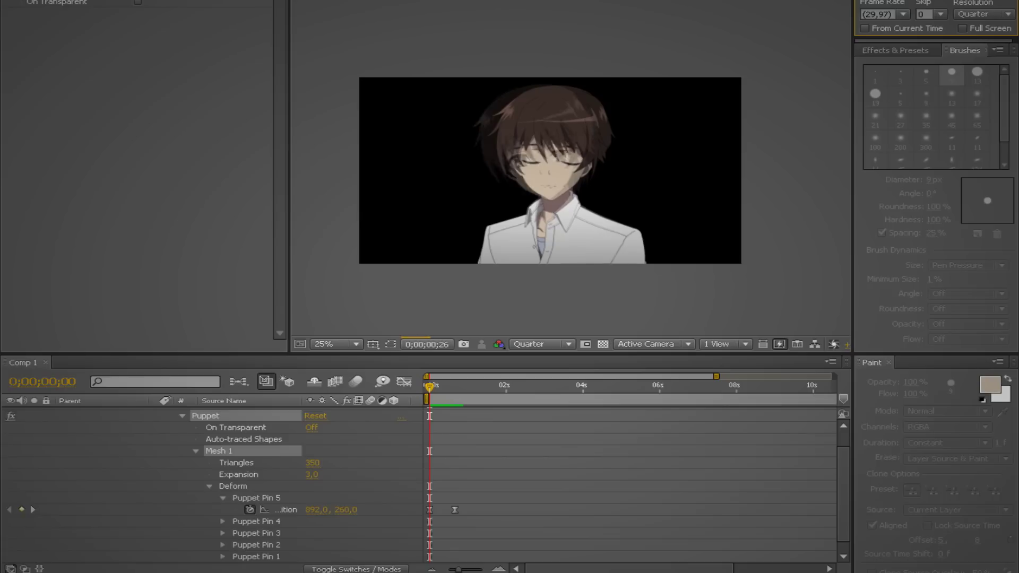
key(space)
- Move the second head keyframe slightly later and collapse Pre-comp 1's properties
drag(455, 509, 479, 509)
scroll(367, 472, up, 2)
scroll(250, 419, up, 1)
click(168, 424)
click(154, 414)
right_click(239, 414)
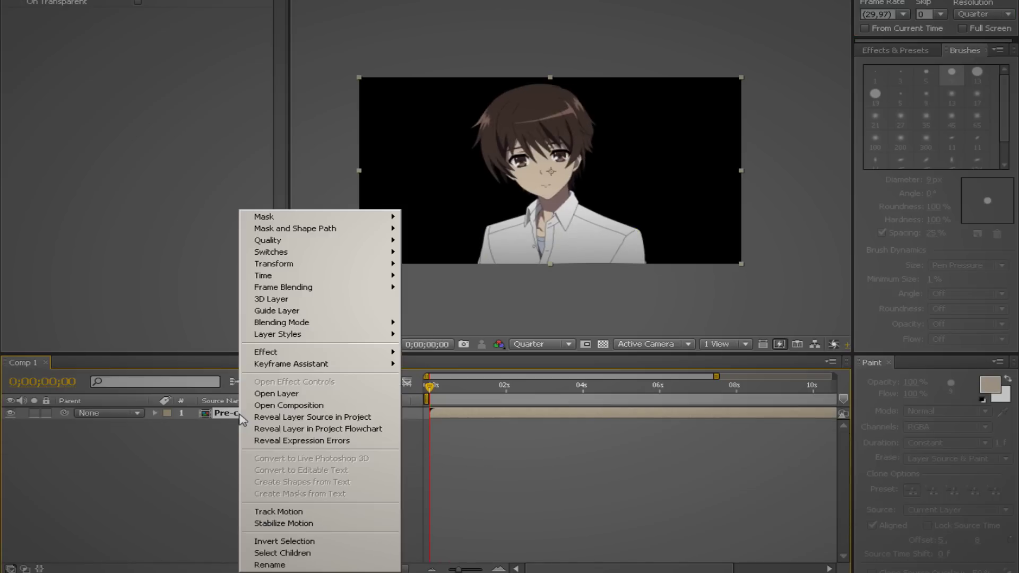
- Enable Time Remapping on Pre-comp 1 and set a keyframe at 0;00;00;12
mouse_move(390, 276)
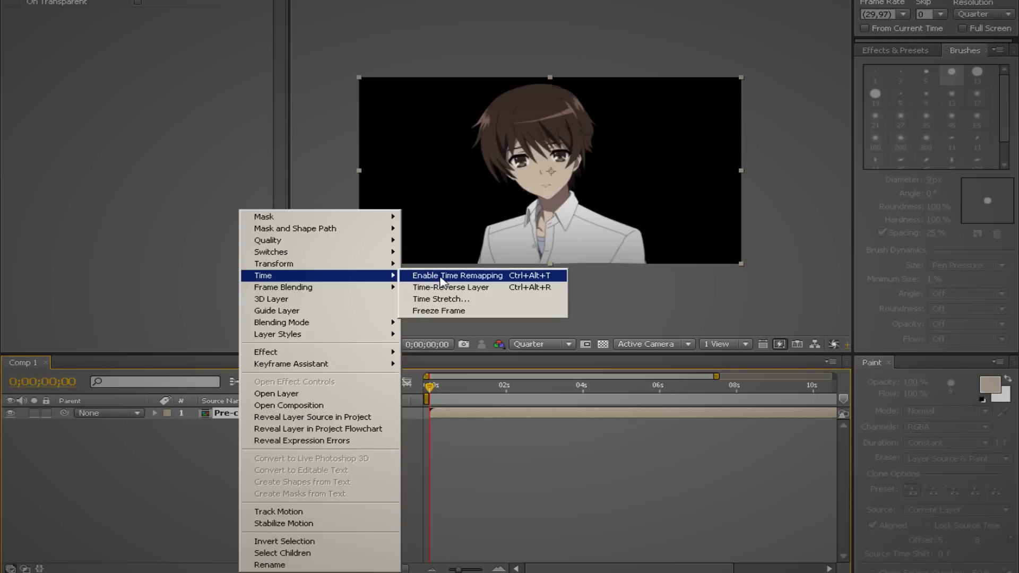
click(440, 277)
drag(431, 388, 446, 393)
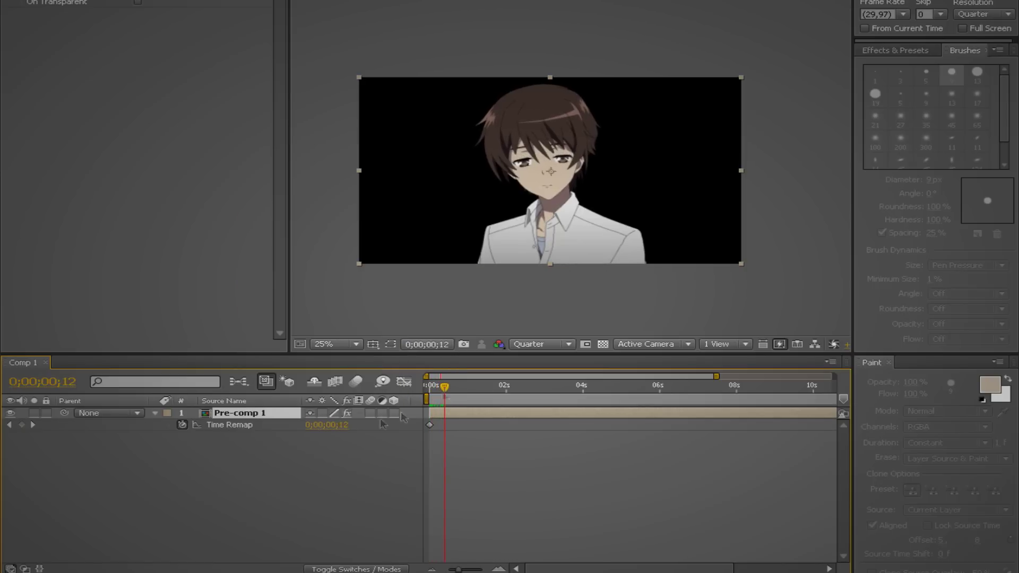
drag(340, 425, 356, 430)
- Add Time Remap keyframes at 0;00;00;22 and 0;00;01;15, then move the last one later
drag(444, 387, 457, 393)
drag(345, 425, 332, 430)
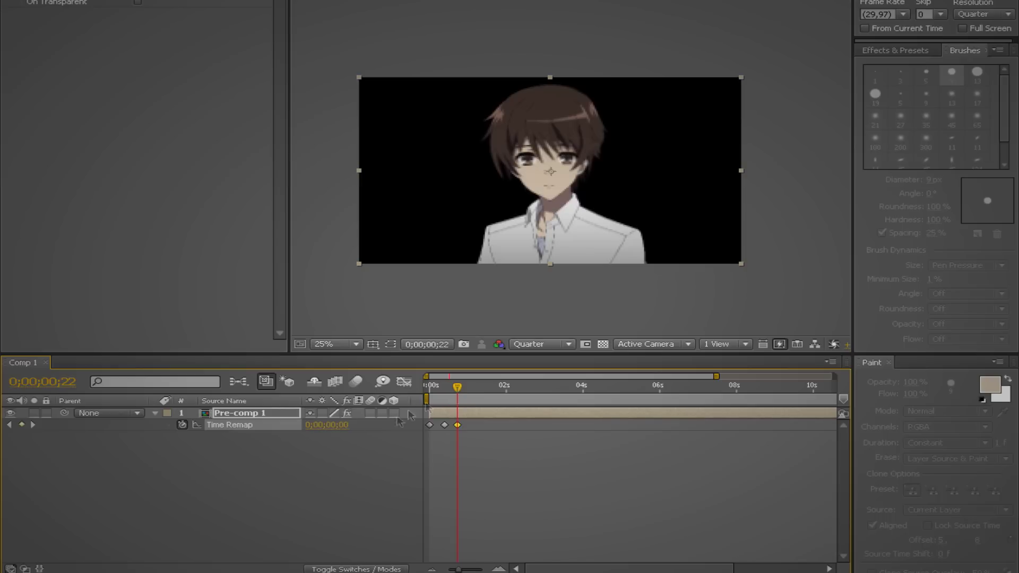
drag(458, 387, 486, 387)
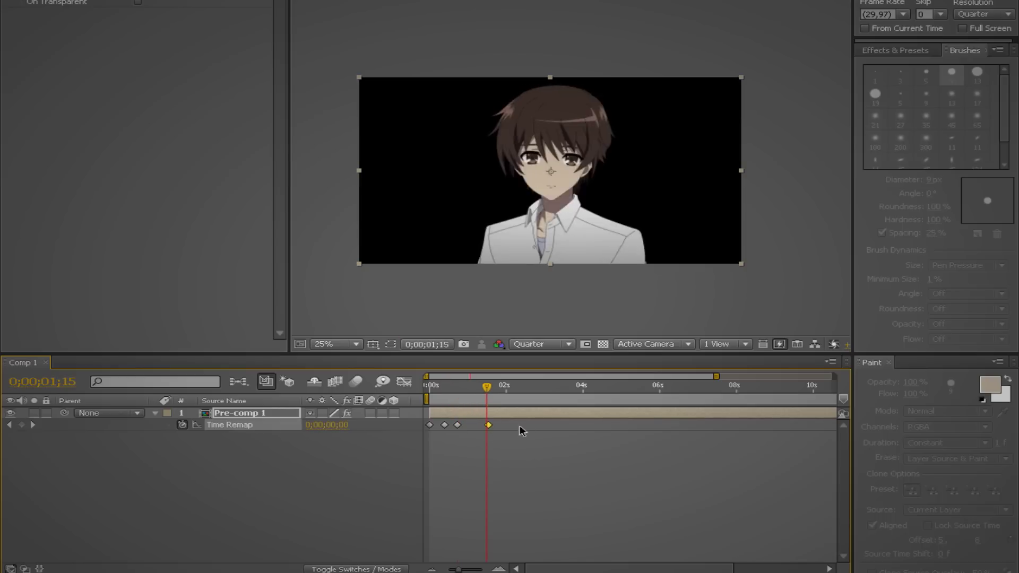
drag(489, 425, 534, 425)
key(Home)
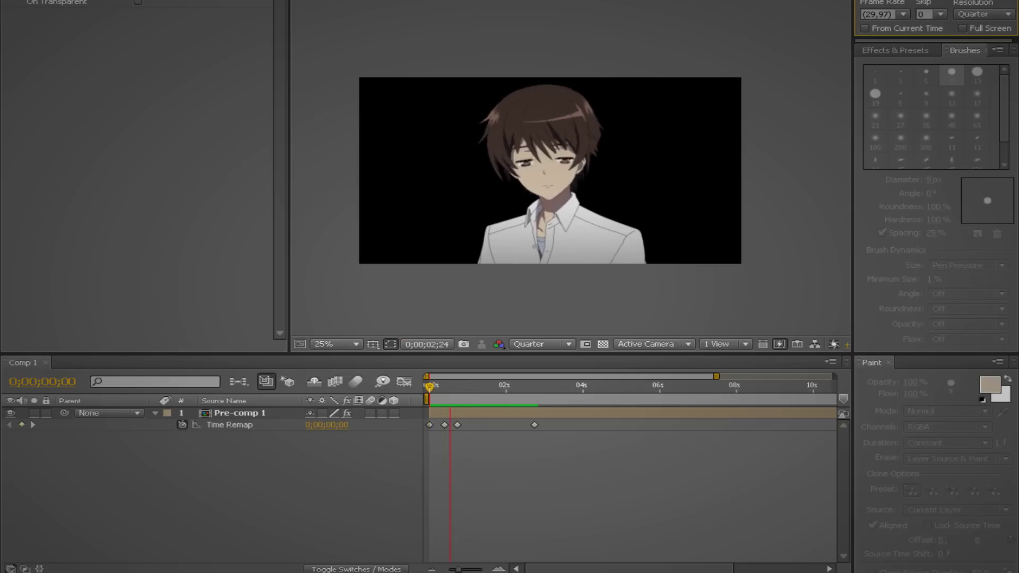
- Create a white solid layer, White Solid 1, as the background behind the character
right_click(219, 485)
mouse_move(342, 466)
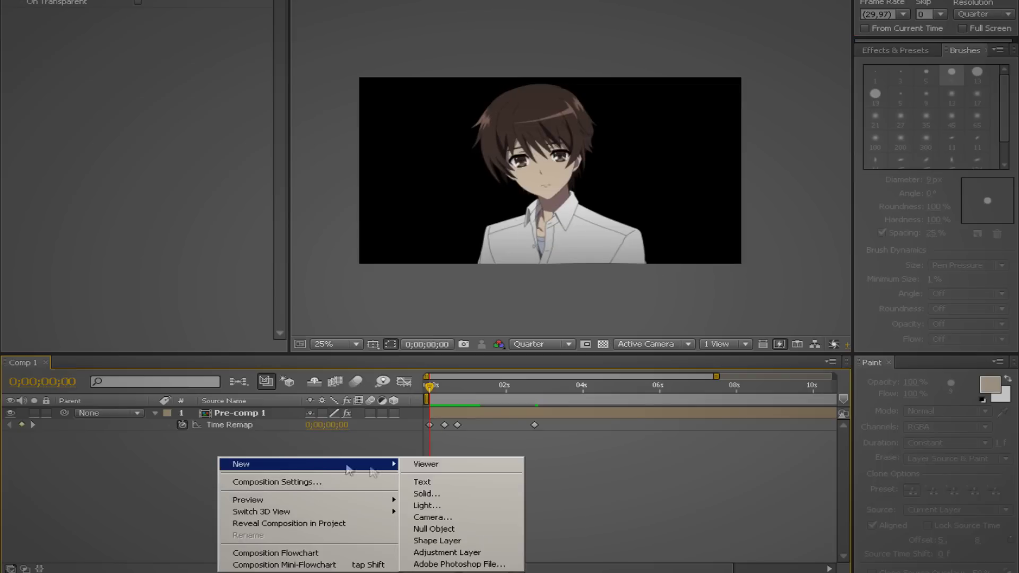
click(425, 492)
click(603, 387)
click(332, 326)
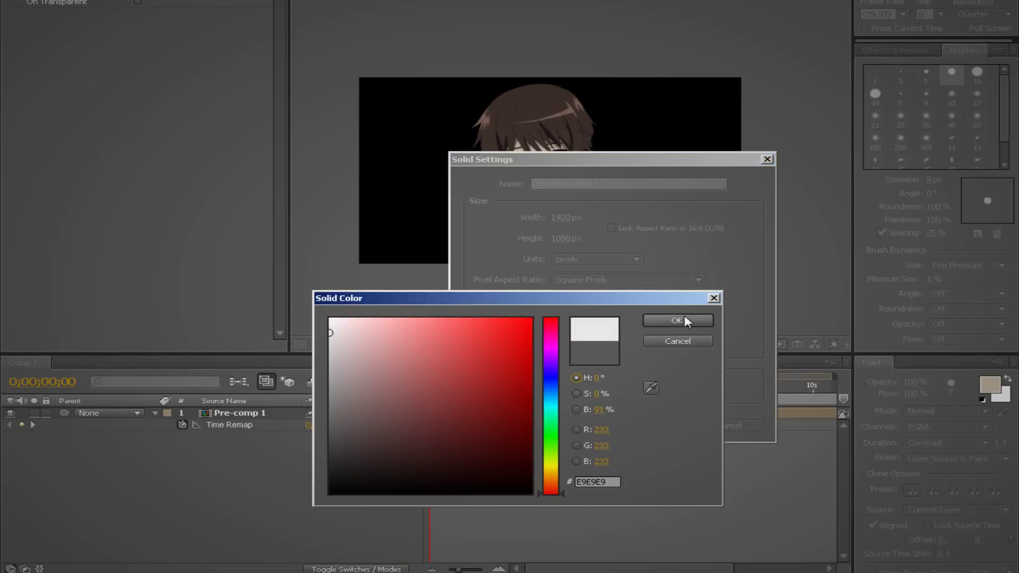
click(678, 319)
click(648, 425)
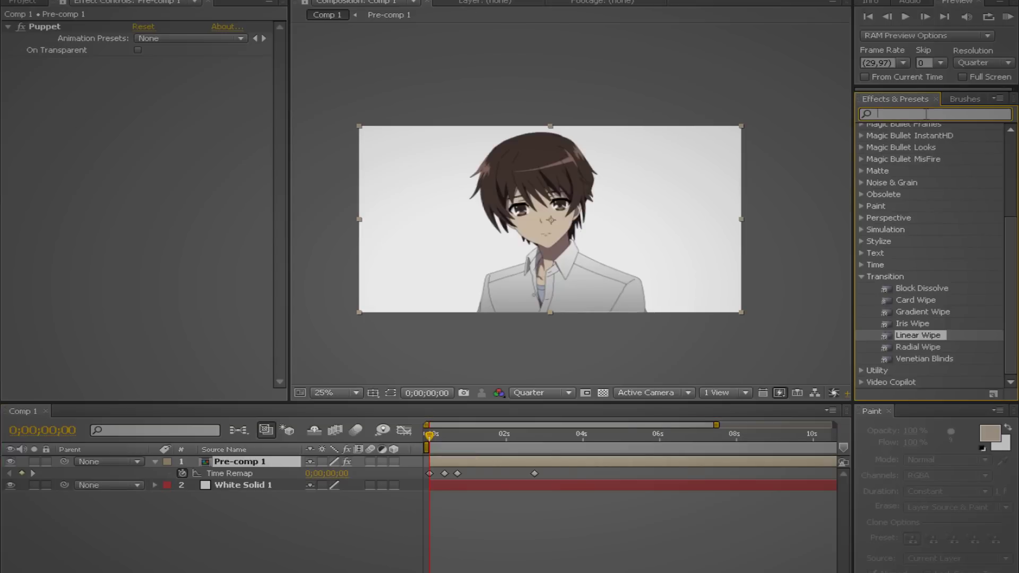
drag(934, 275, 505, 308)
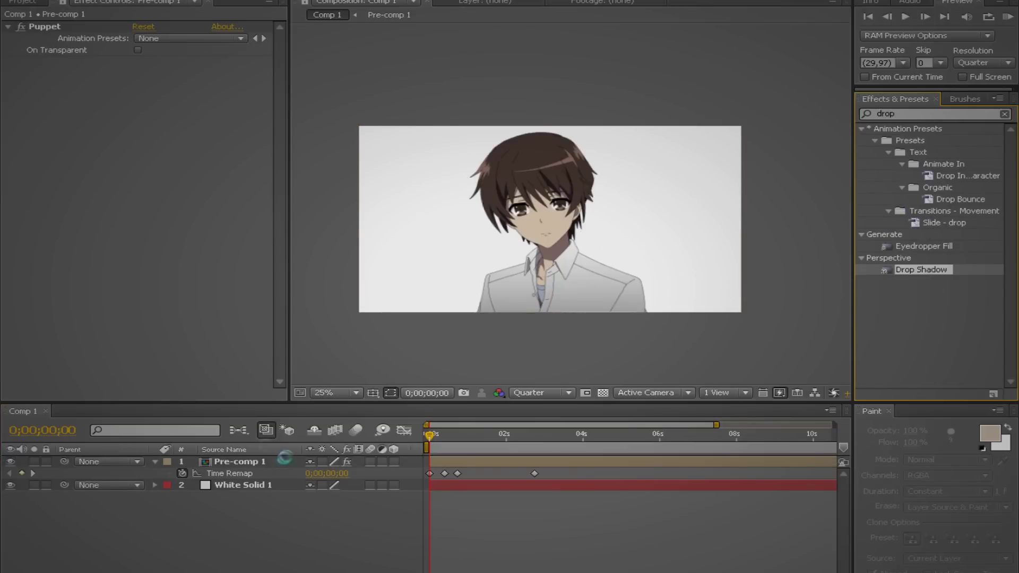
- Set the drop shadow to 112° direction and distance 22, then preview the finished animation
mouse_move(159, 139)
mouse_down()
mouse_move(168, 139)
mouse_move(156, 158)
mouse_up()
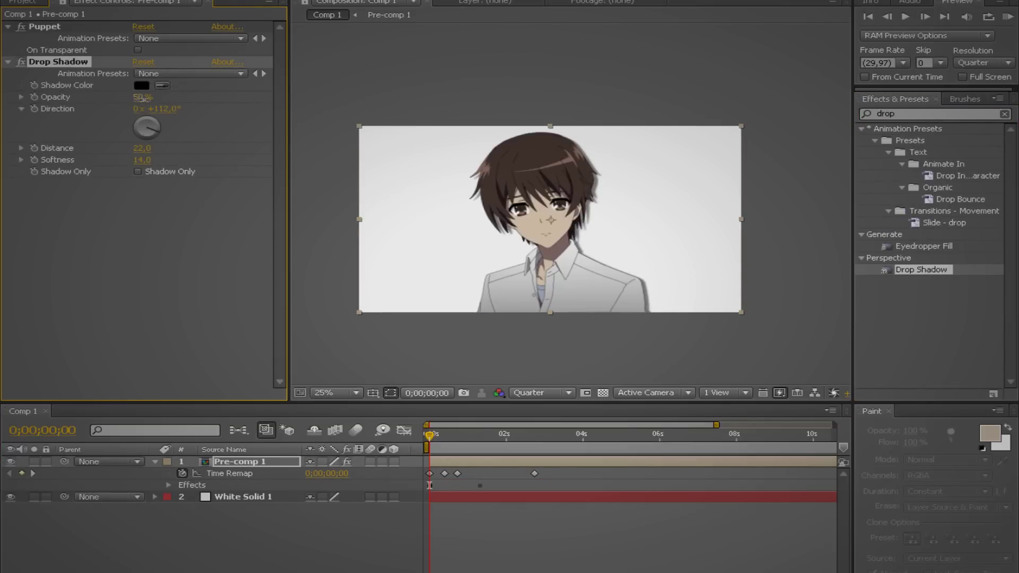
click(1008, 16)
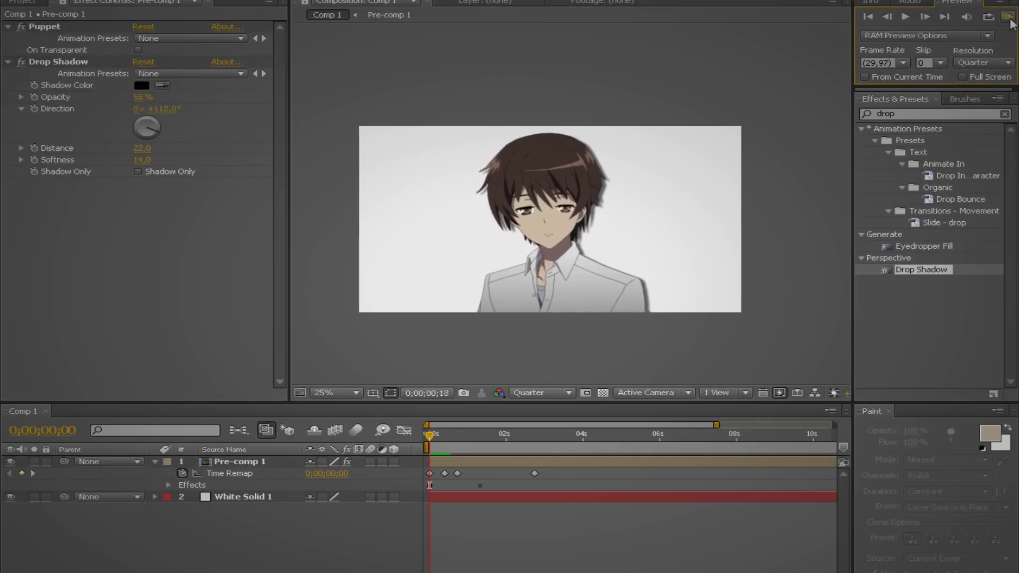